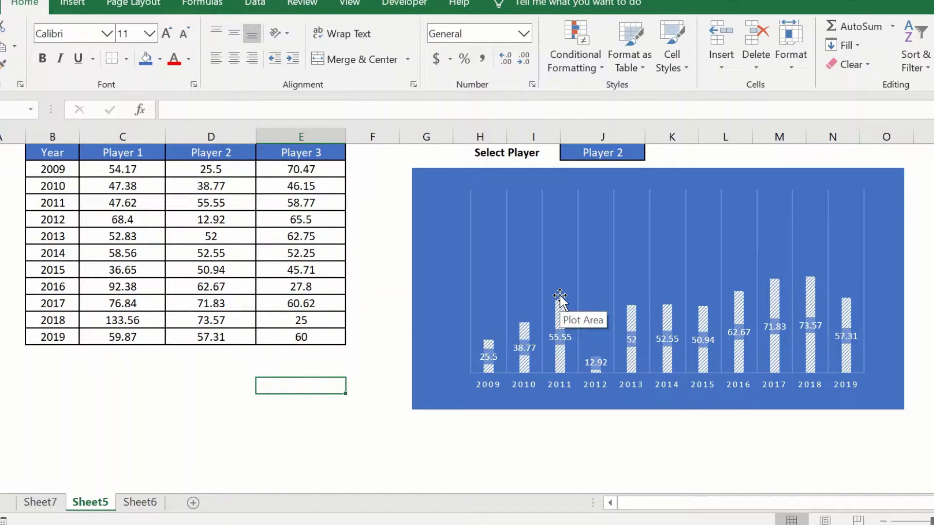
# Step: Chart Player 1's yearly values from J2's drop-down, then switch to Sheet7
pyautogui.click(628, 153)
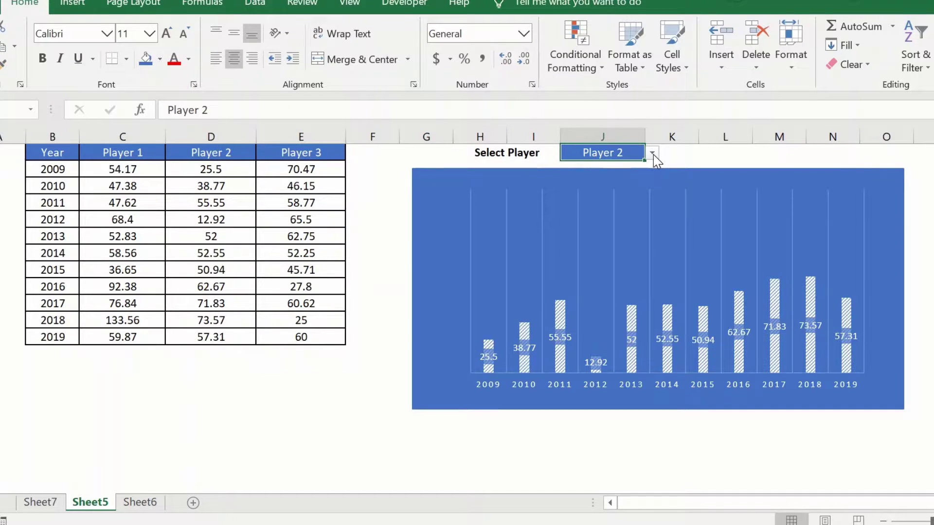
pyautogui.click(652, 153)
pyautogui.click(579, 167)
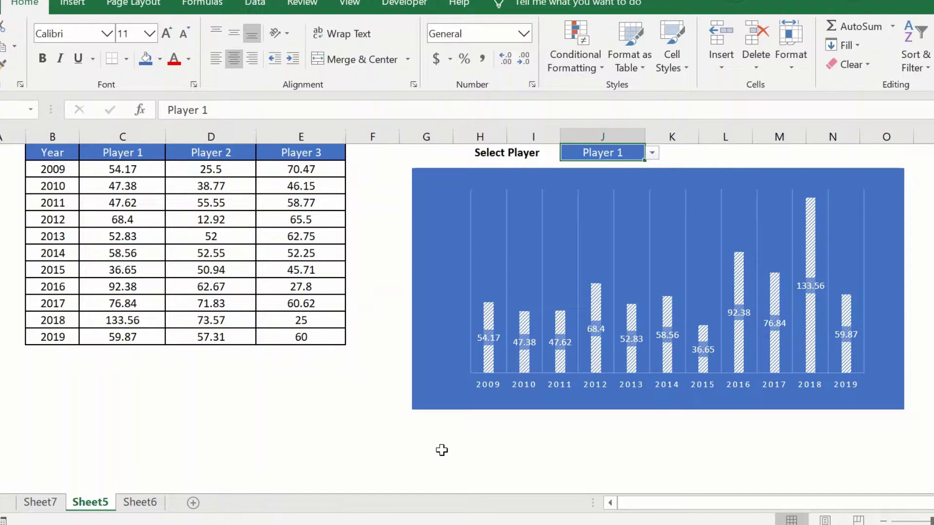
pyautogui.hotkey('ctrl', 'pageup')
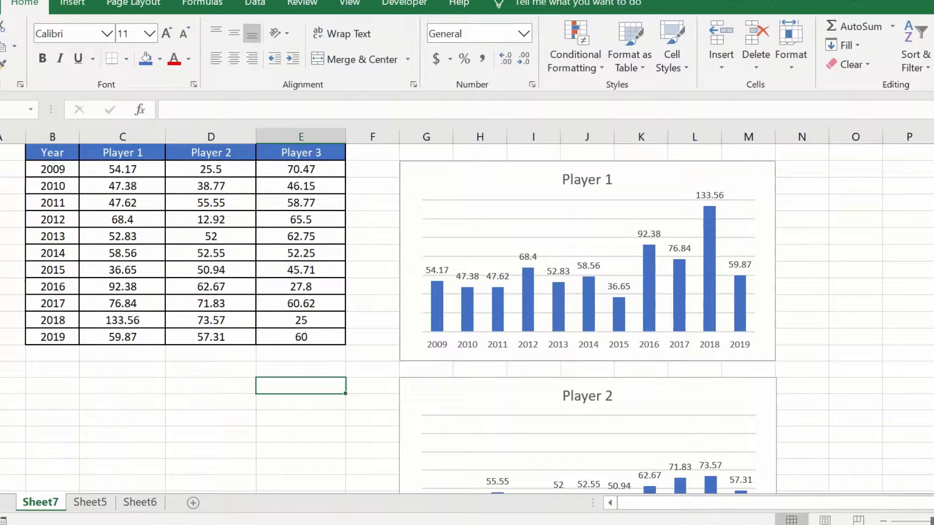
# Step: Back on Sheet5, cycle the Select Player chart through Player 2 and then Player 3
pyautogui.scroll(-7, 467, 317)
pyautogui.scroll(7, 467, 316)
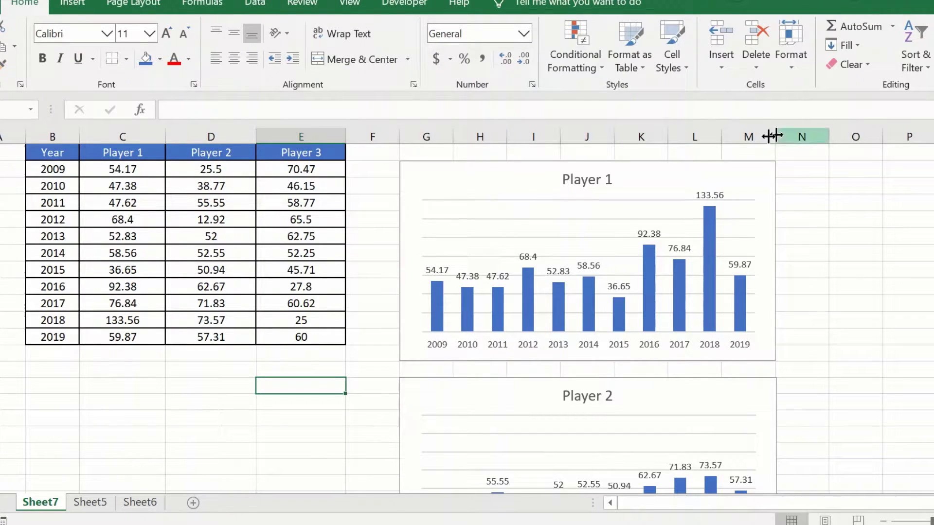
pyautogui.click(89, 503)
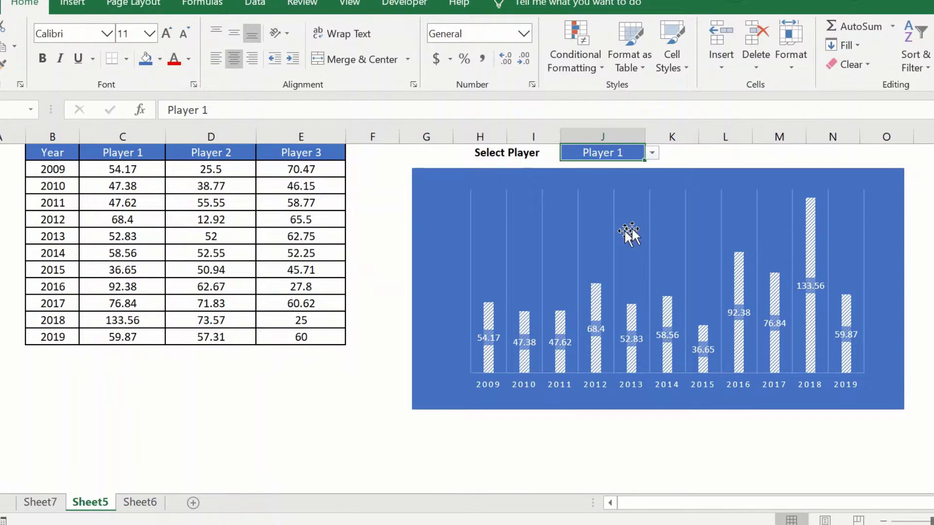
pyautogui.click(652, 153)
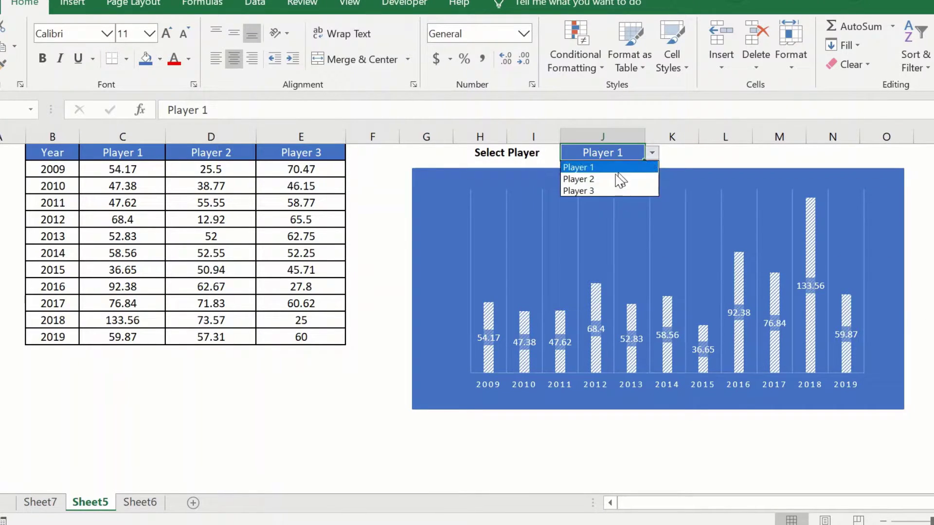
pyautogui.click(598, 180)
pyautogui.click(652, 153)
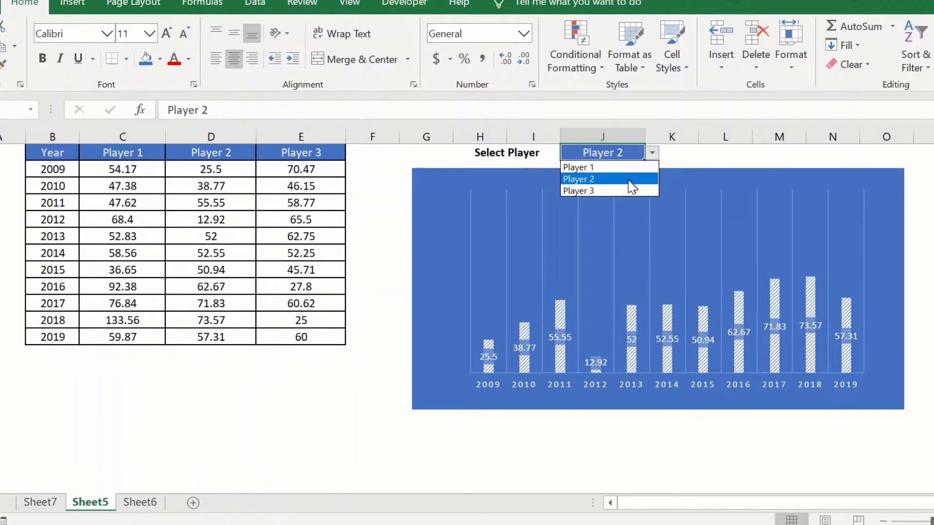
pyautogui.click(615, 190)
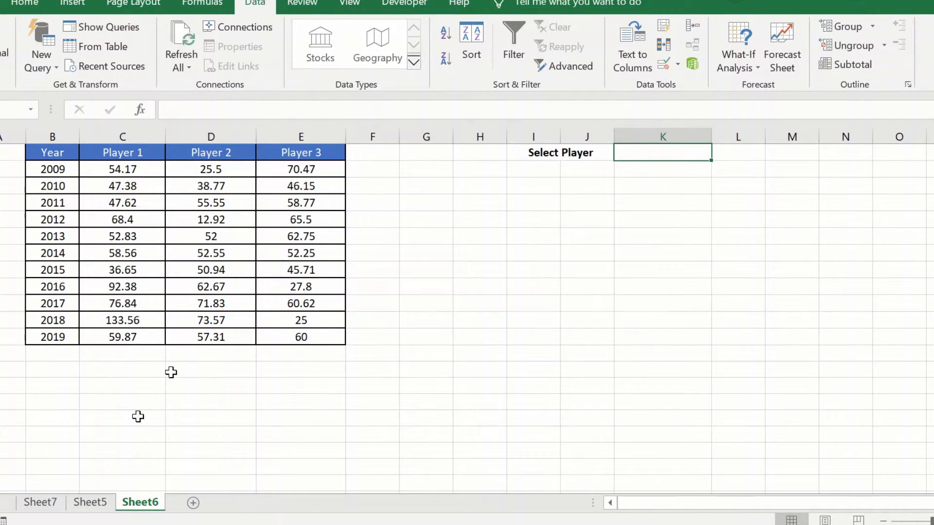
pyautogui.click(90, 503)
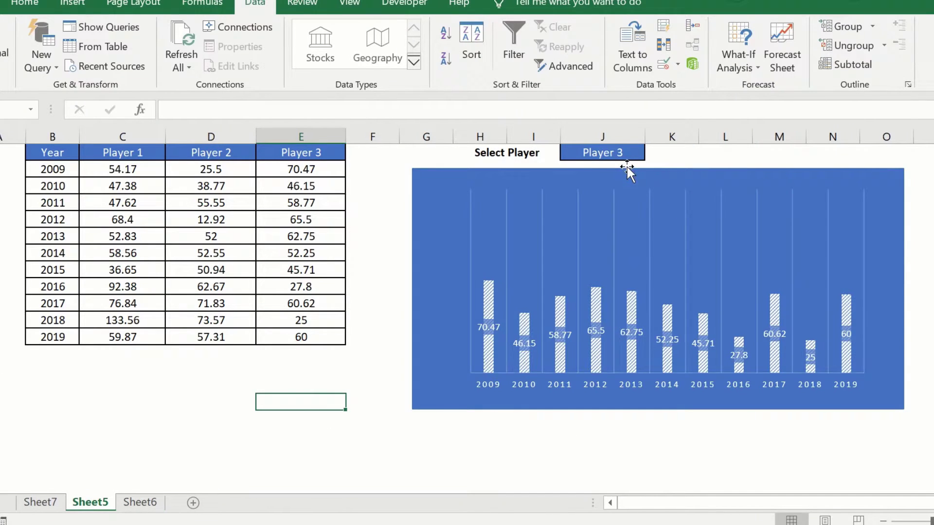
# Step: On Sheet6, give K1 a List validation with source =$C$1:$E$1 (the Player 1–3 headers)
pyautogui.click(140, 503)
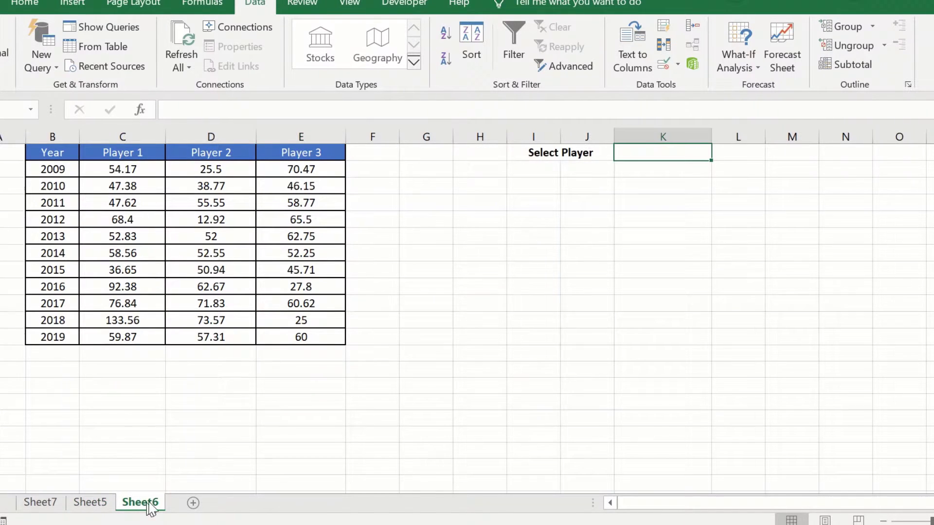
pyautogui.click(664, 152)
pyautogui.click(678, 67)
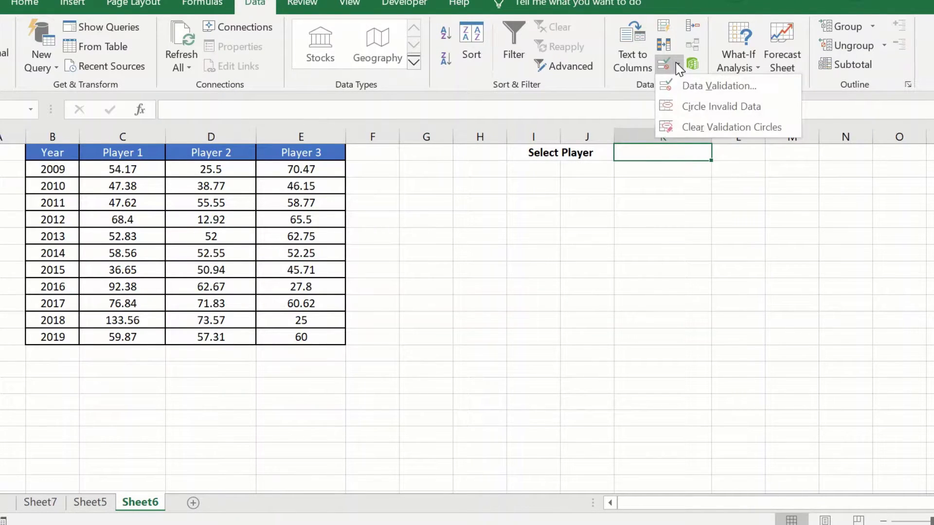
pyautogui.click(688, 86)
pyautogui.click(227, 325)
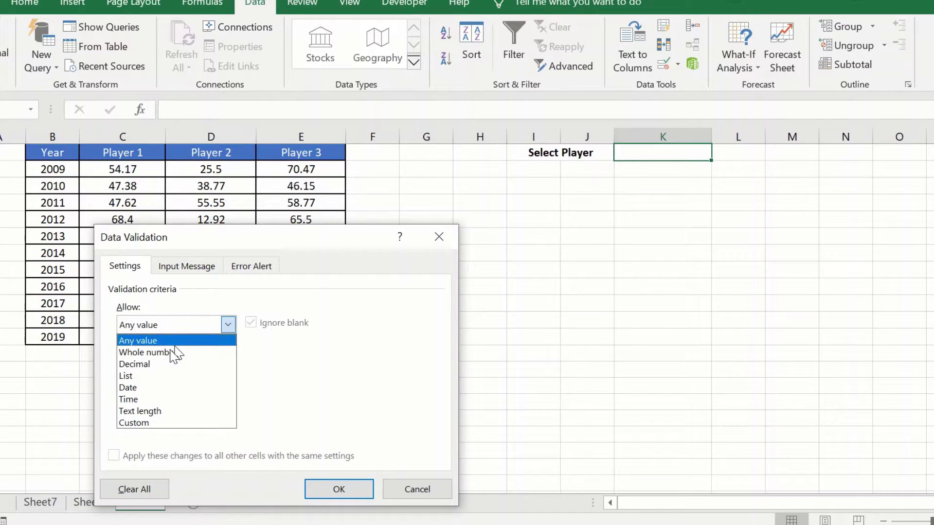
pyautogui.click(157, 377)
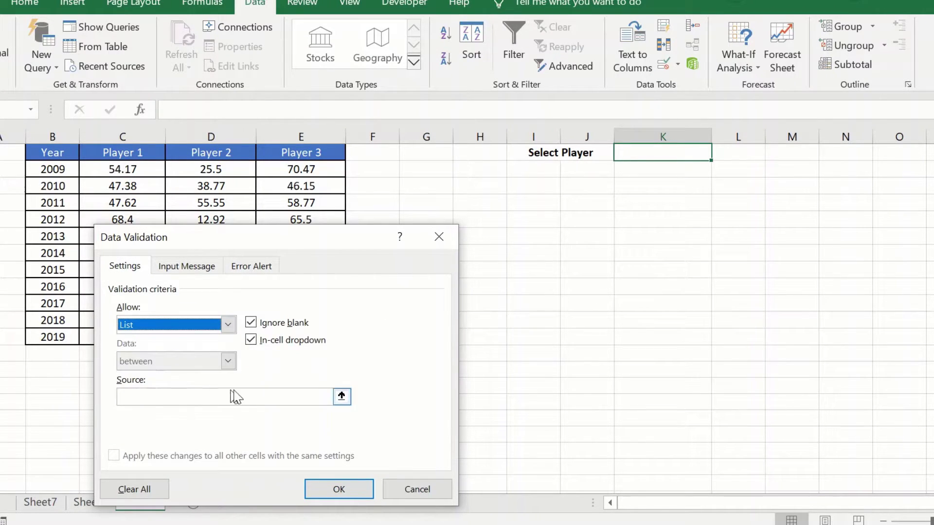
pyautogui.click(342, 395)
pyautogui.moveTo(121, 152); pyautogui.dragTo(306, 152)
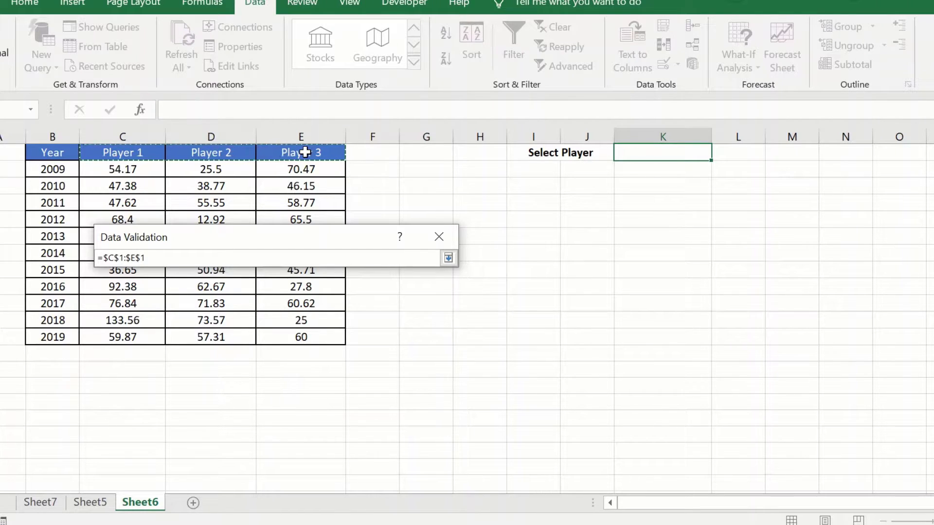
pyautogui.click(448, 257)
pyautogui.click(361, 489)
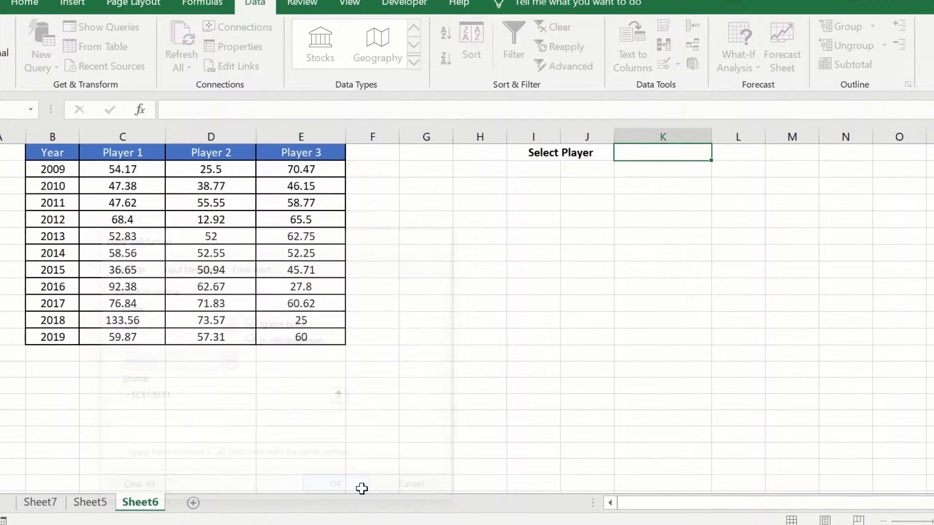
pyautogui.click(719, 155)
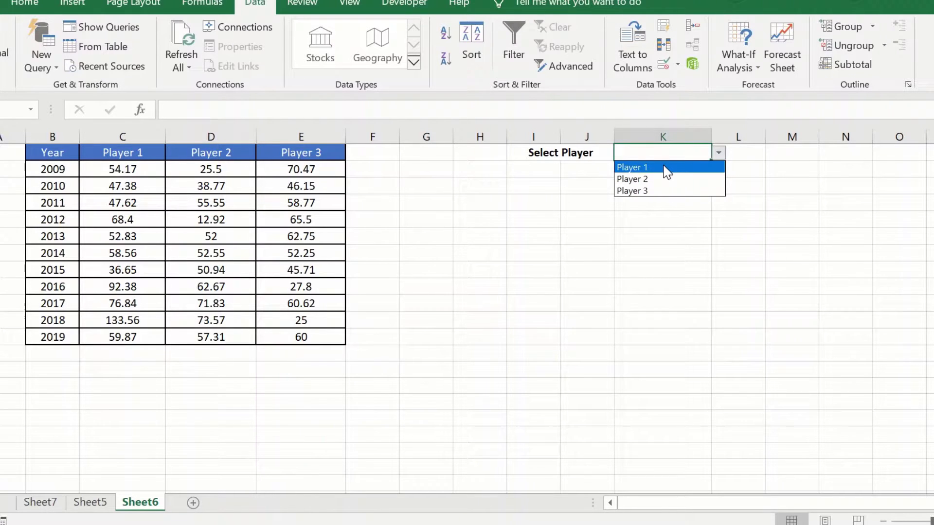
# Step: Test K1's dropdown with Player 3, then set it back to Player 1
pyautogui.click(667, 167)
pyautogui.click(719, 152)
pyautogui.click(691, 191)
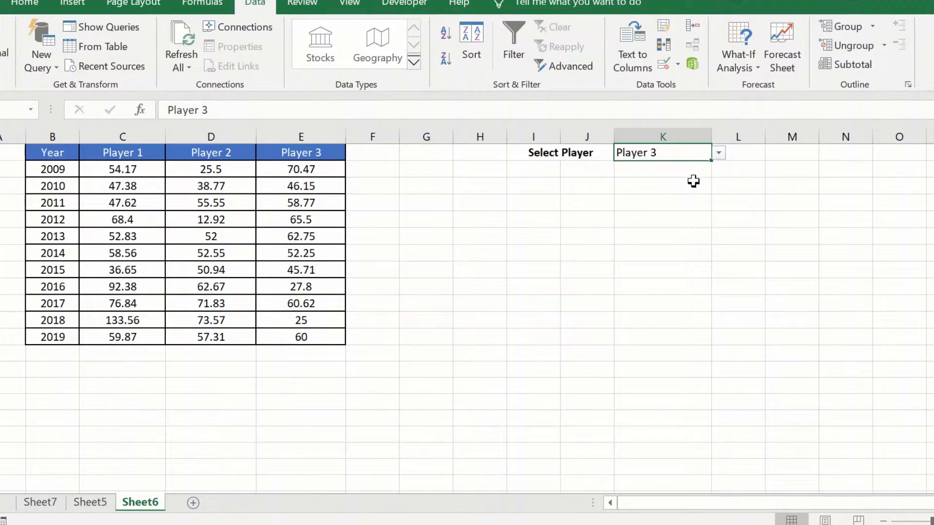
pyautogui.click(718, 153)
pyautogui.click(683, 167)
# Step: Mark F2:F12 as the helper column and return to F2 for the formula
pyautogui.click(373, 174)
pyautogui.moveTo(373, 174); pyautogui.dragTo(381, 339)
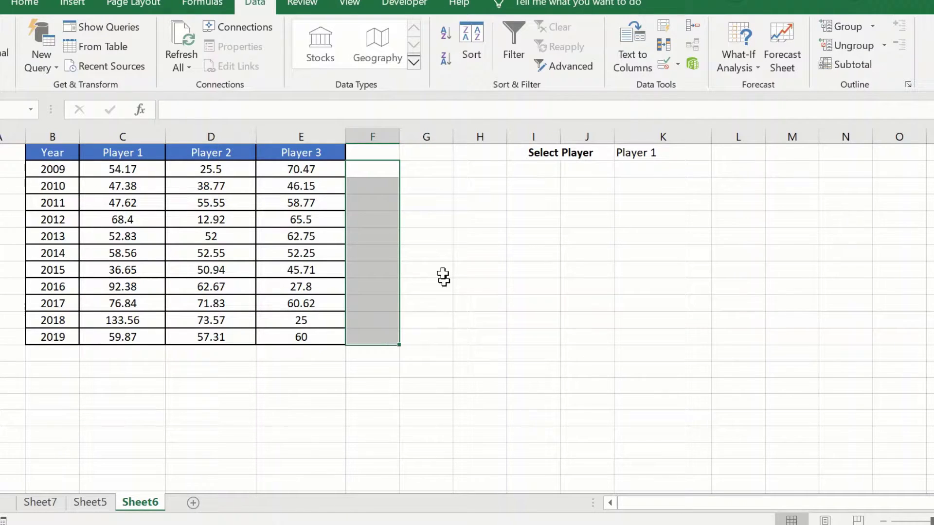
pyautogui.click(378, 173)
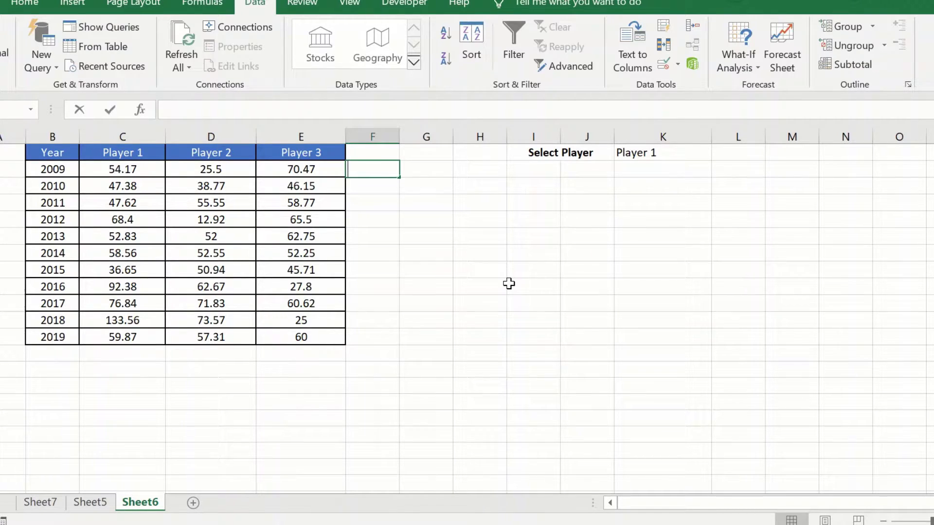
# Step: Enter =MATCH(K1,C1:E1,0) in F2 to get the selected player's column position
pyautogui.write('=')
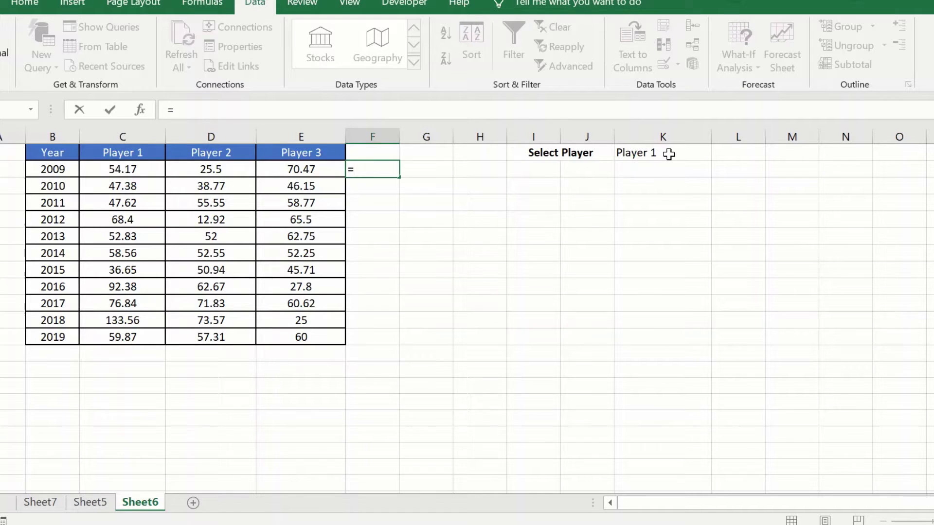
pyautogui.write('mat')
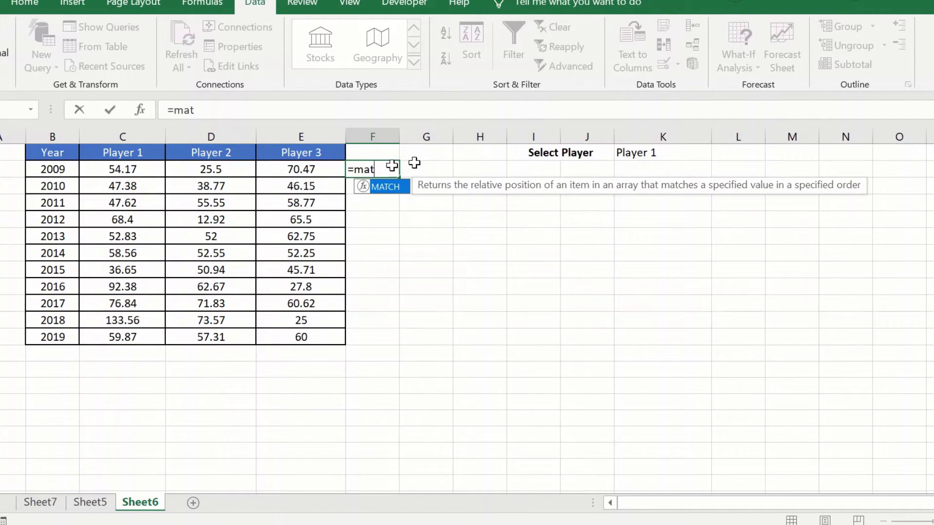
pyautogui.doubleClick(390, 190)
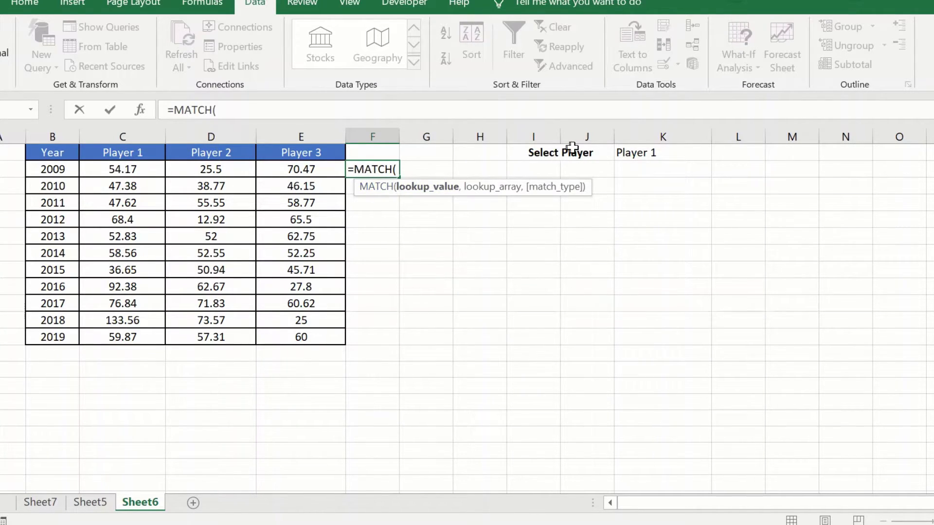
pyautogui.click(643, 153)
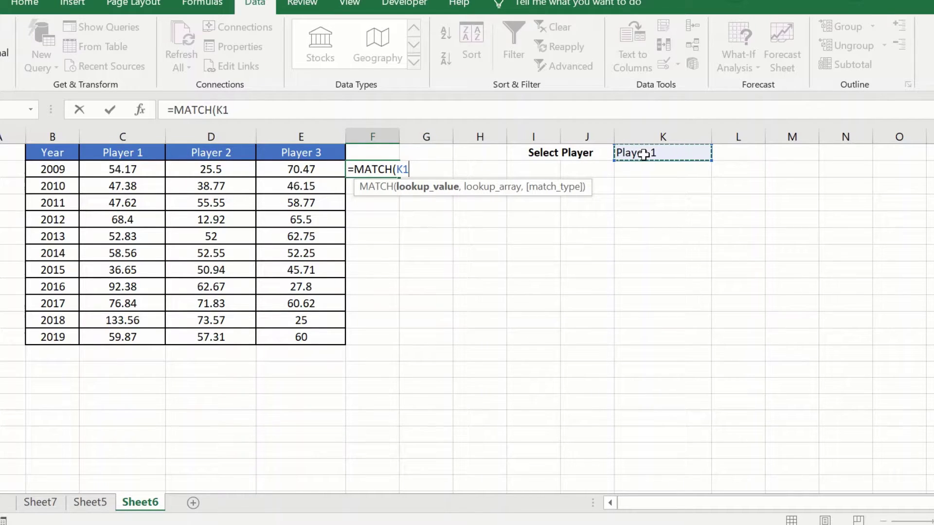
pyautogui.write(',')
pyautogui.moveTo(121, 154); pyautogui.dragTo(309, 153)
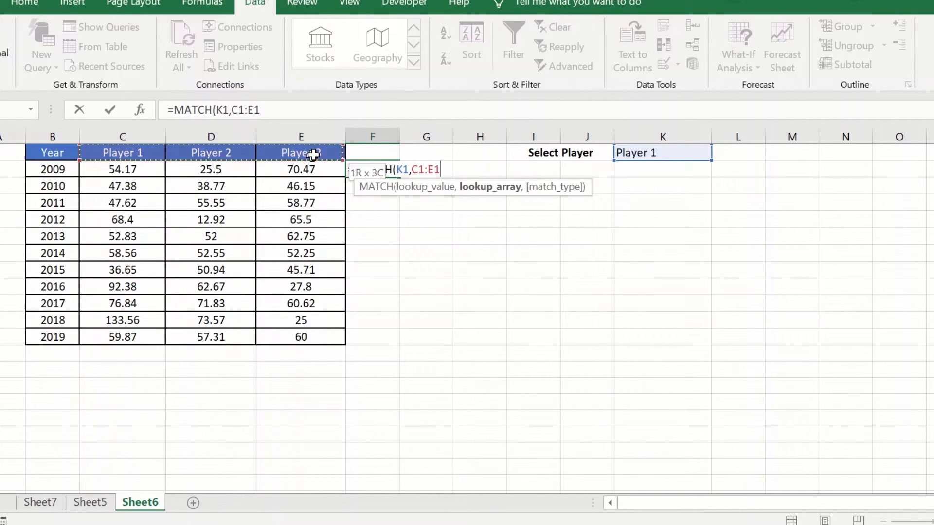
pyautogui.write(',')
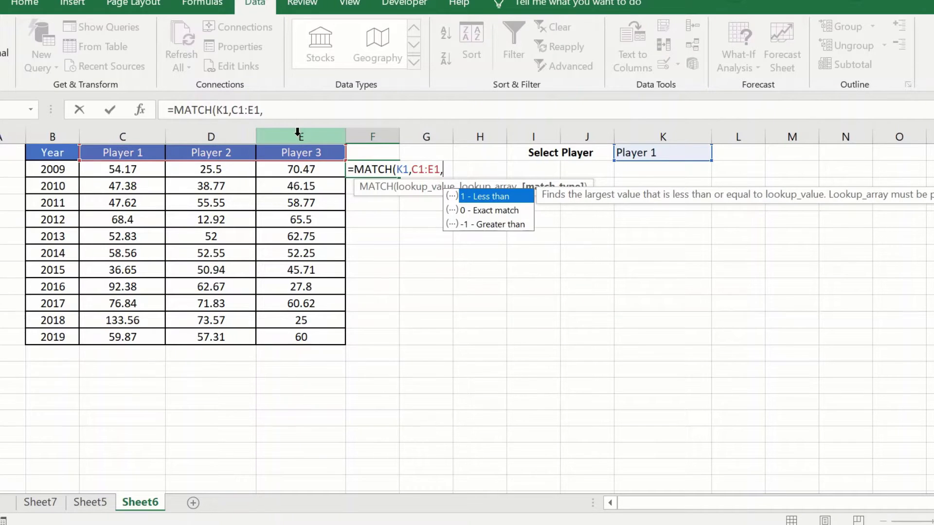
pyautogui.doubleClick(503, 210)
pyautogui.write(')')
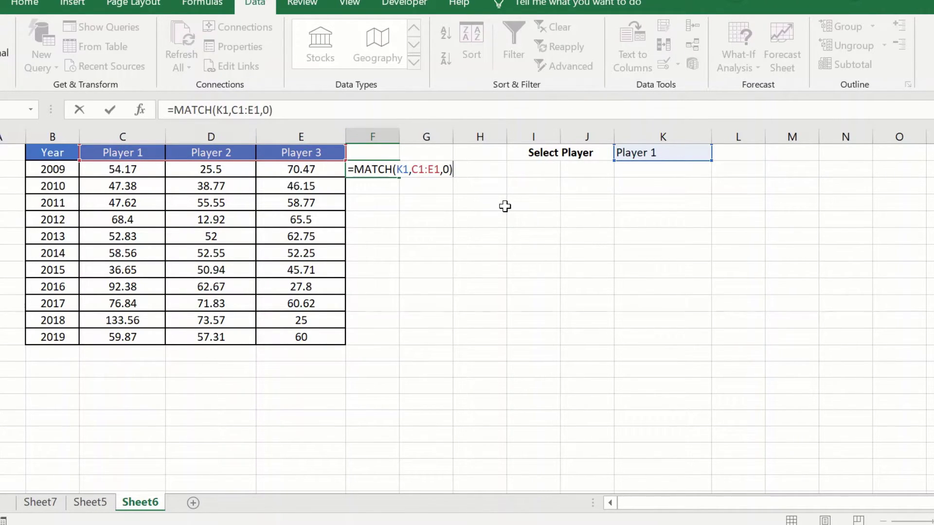
pyautogui.press('Return')
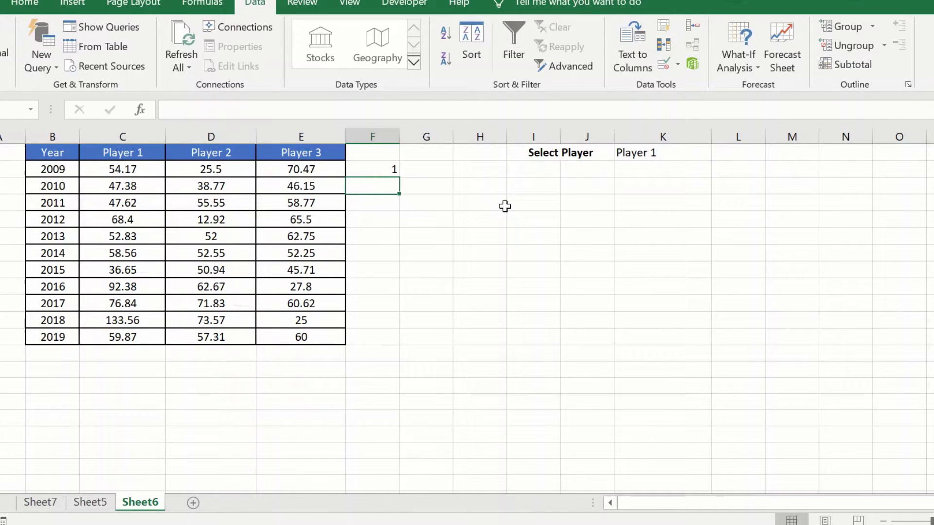
# Step: Make the K1 and C1 references in F2's MATCH formula absolute with F4
pyautogui.click(363, 169)
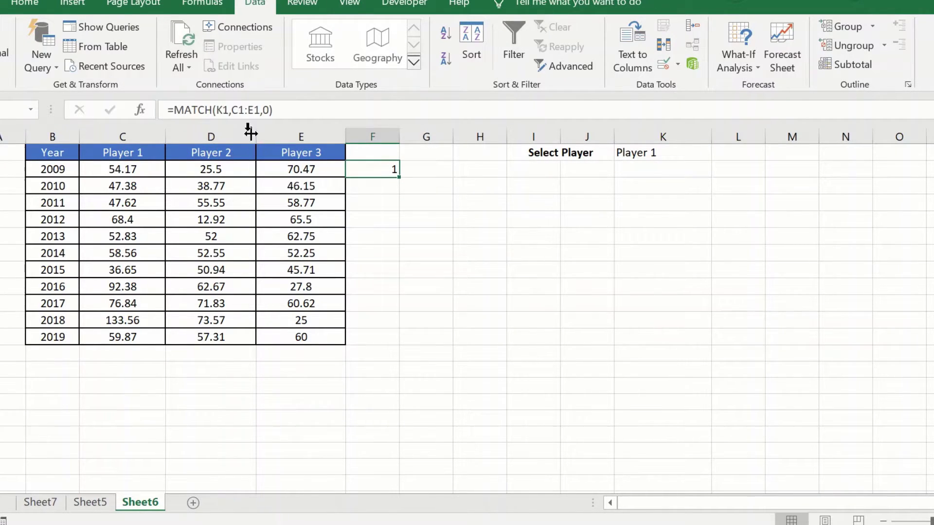
pyautogui.doubleClick(224, 111)
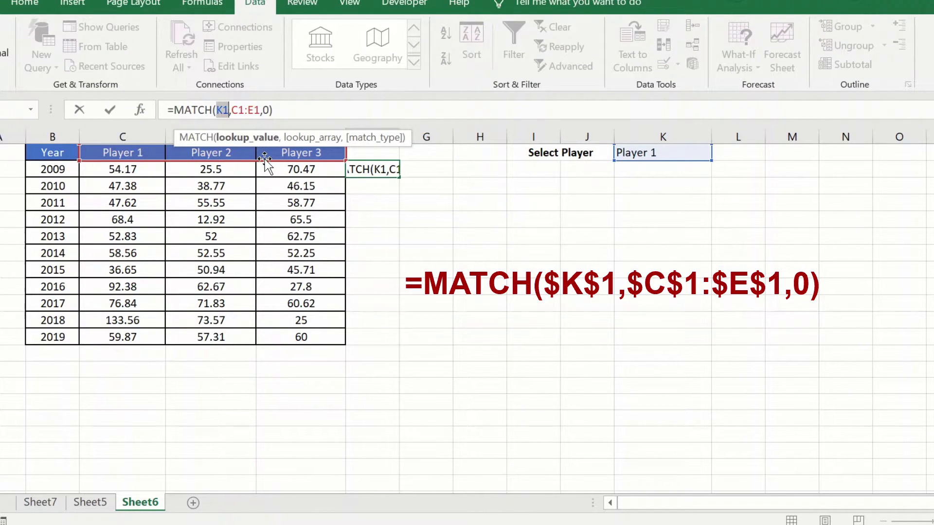
pyautogui.press('F4')
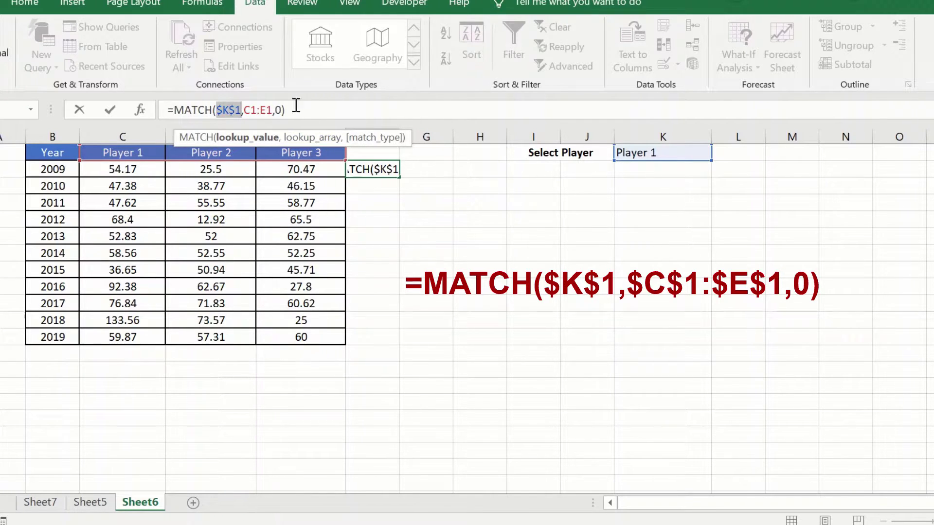
pyautogui.moveTo(244, 110); pyautogui.dragTo(256, 109)
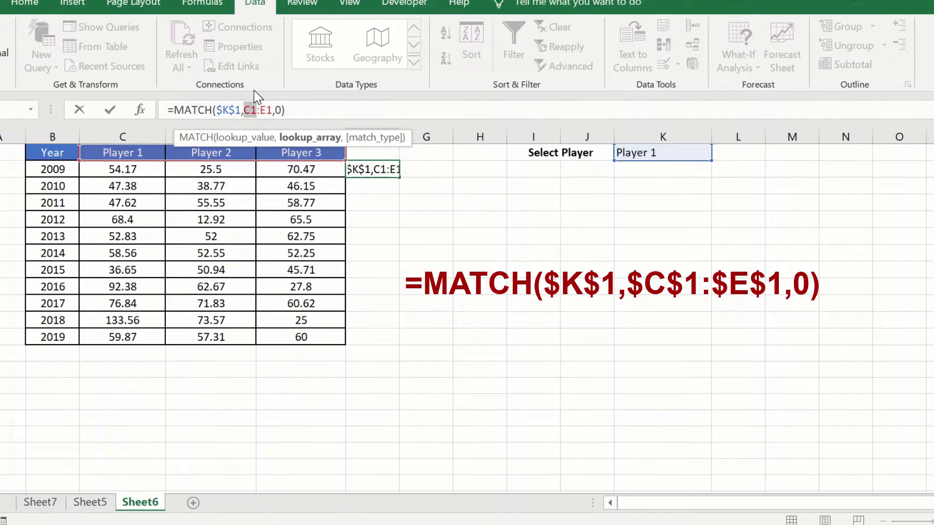
pyautogui.press('F4')
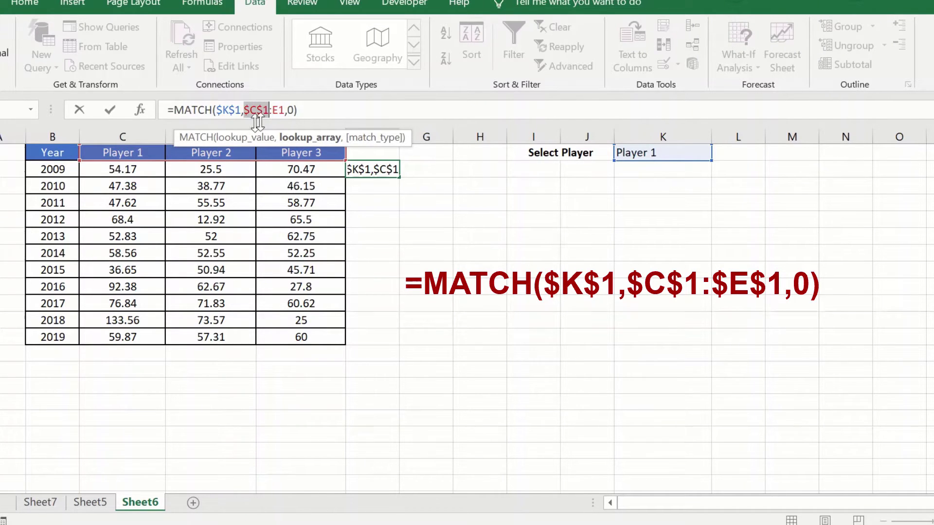
pyautogui.moveTo(274, 110); pyautogui.dragTo(286, 110)
# Step: Commit =MATCH($K$1,$C$1:$E$1,0) in F2, then switch K1 through Player 2 to Player 3
pyautogui.press('F4')
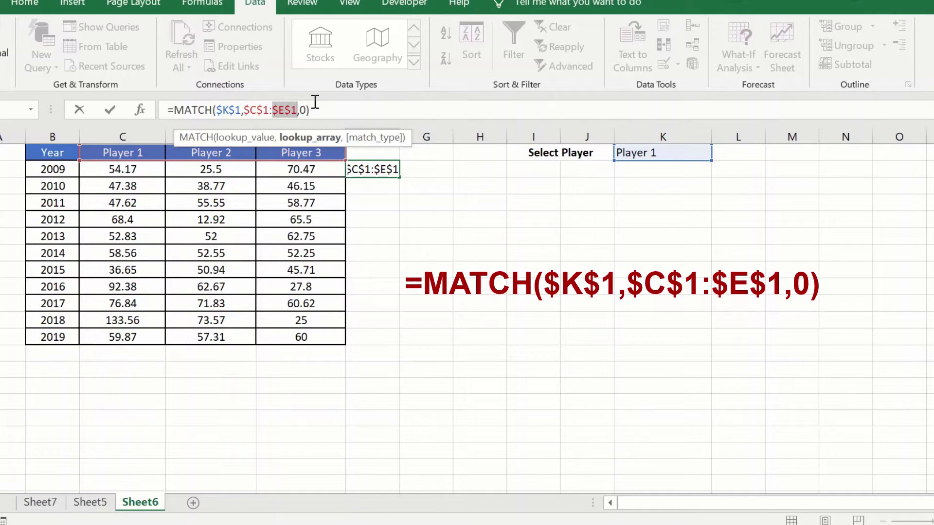
pyautogui.press('Return')
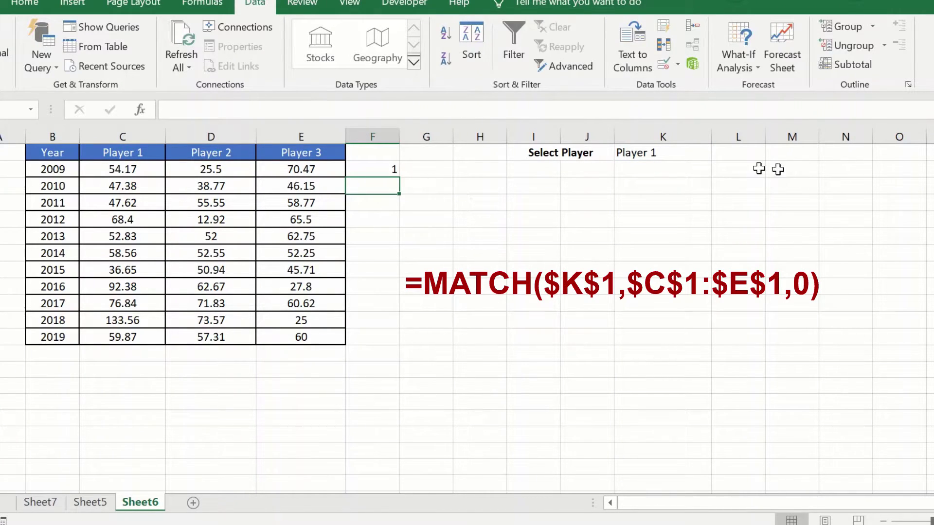
pyautogui.click(705, 156)
pyautogui.click(719, 154)
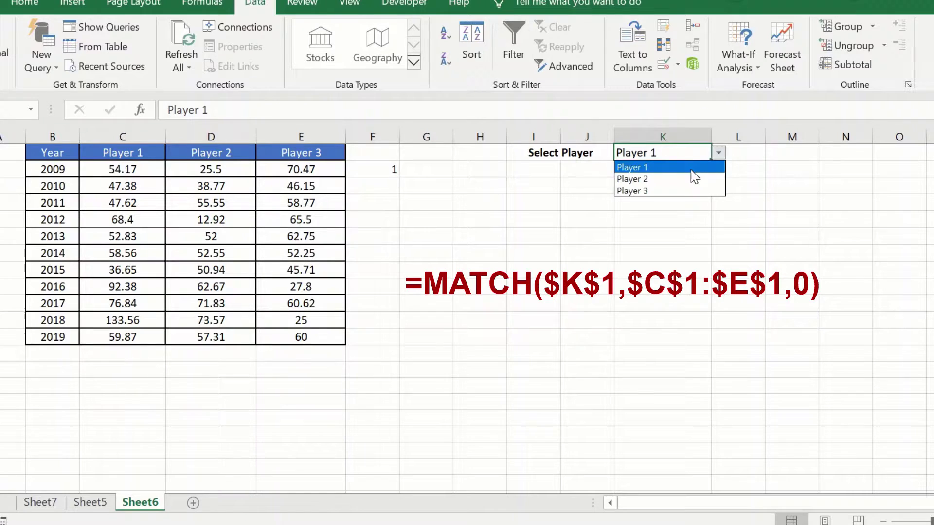
pyautogui.click(678, 180)
pyautogui.click(719, 154)
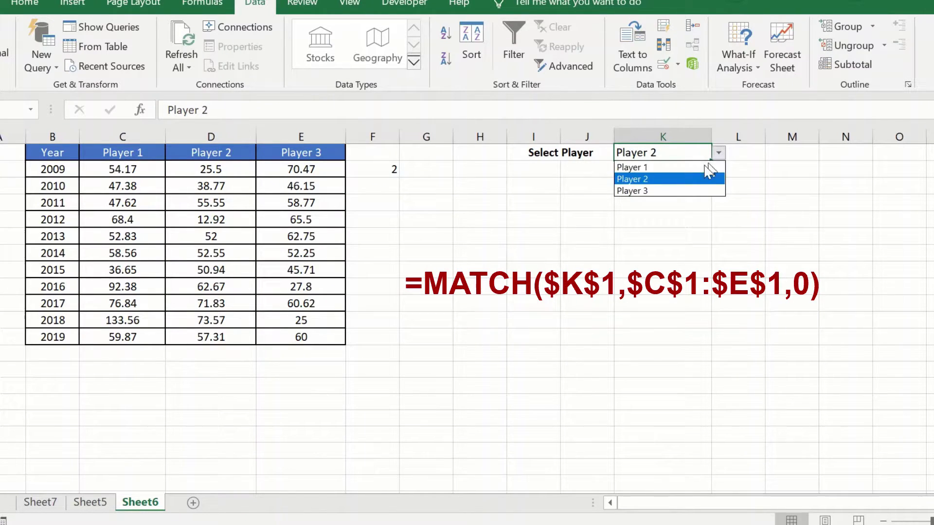
pyautogui.click(670, 192)
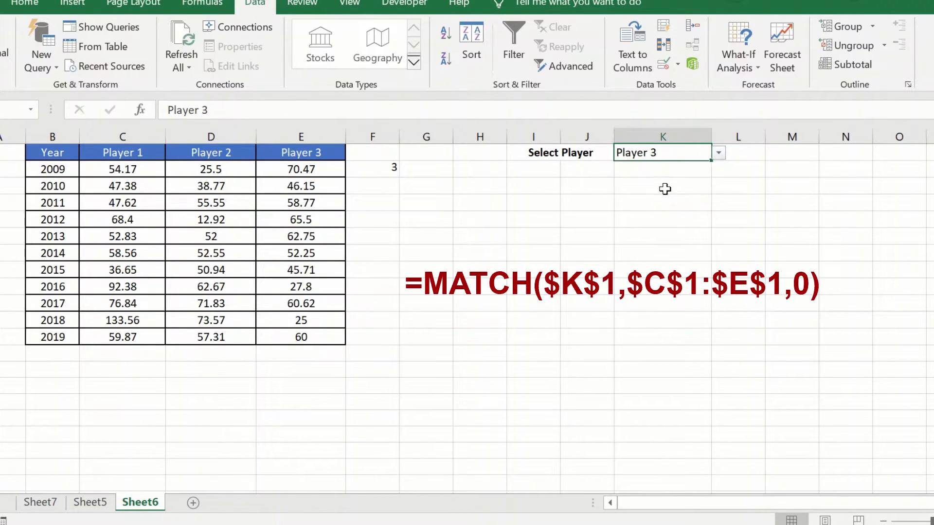
pyautogui.click(397, 169)
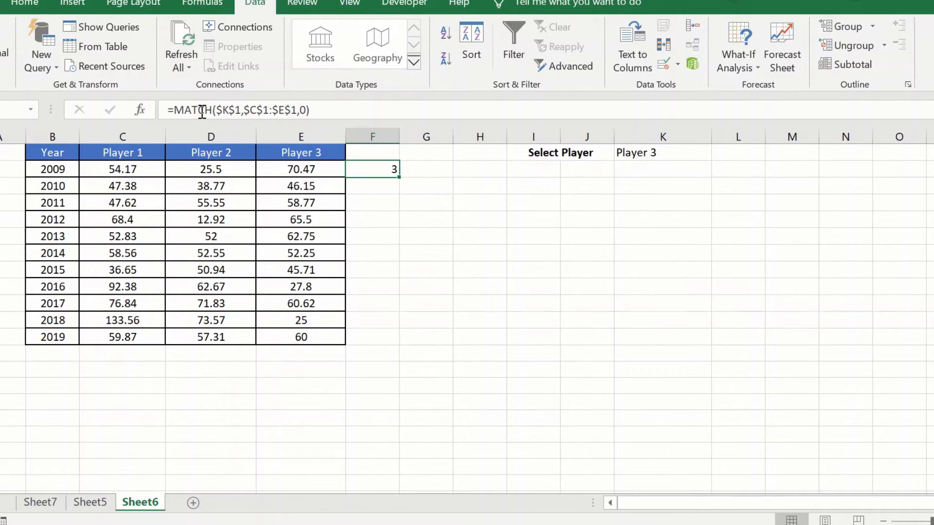
# Step: Change F2 to =OFFSET(B2,,MATCH($K$1,$C$1:$E$1,0)), returning Player 3's 2009 value 70.47
pyautogui.click(175, 111)
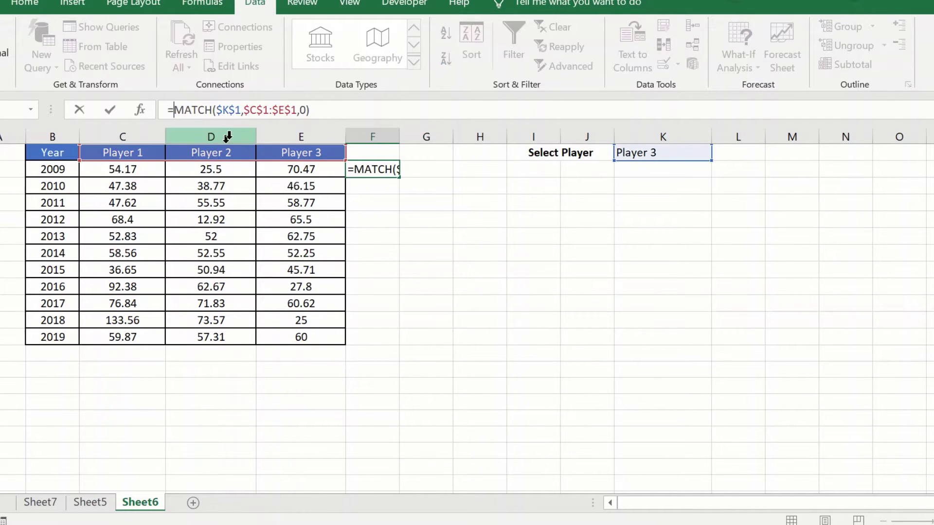
pyautogui.write('Off')
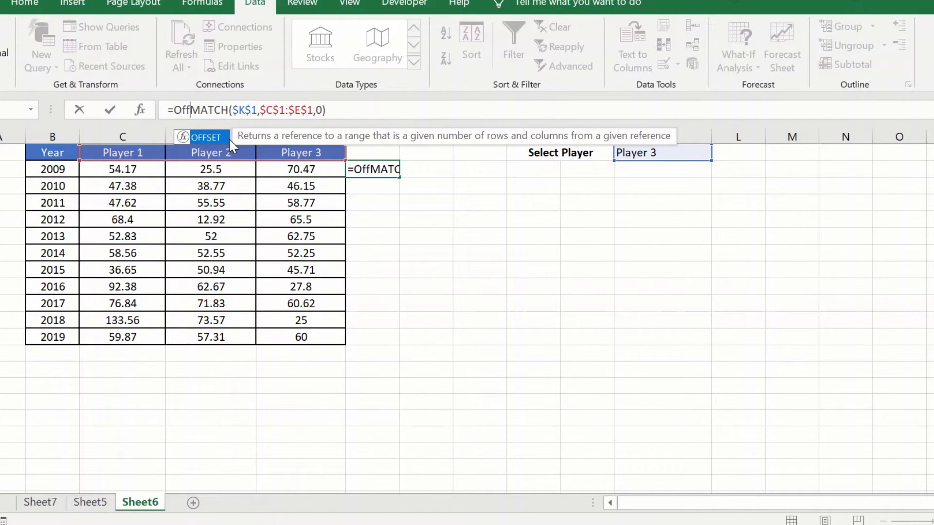
pyautogui.doubleClick(213, 136)
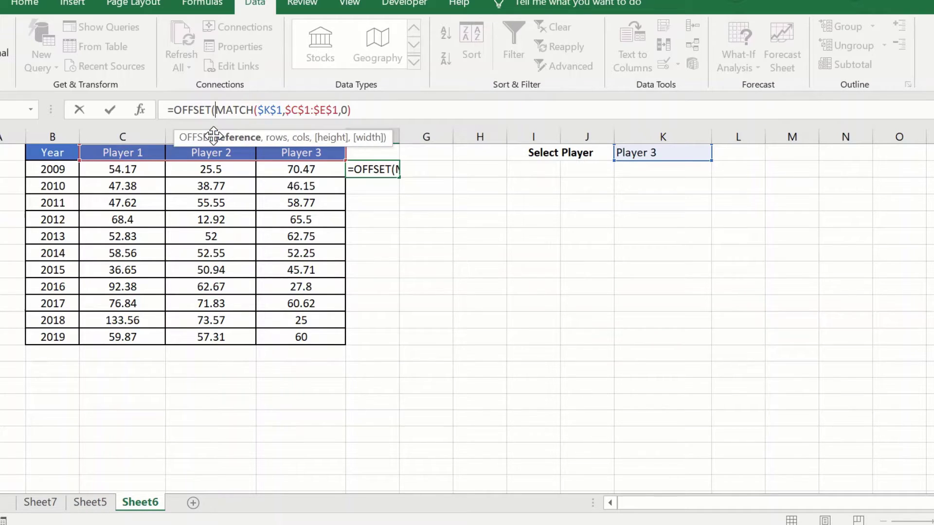
pyautogui.click(55, 170)
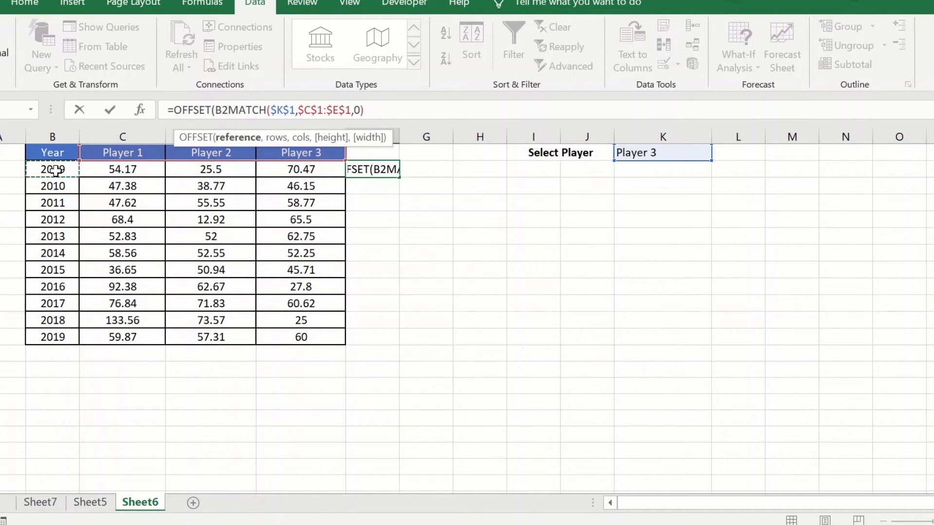
pyautogui.write(',')
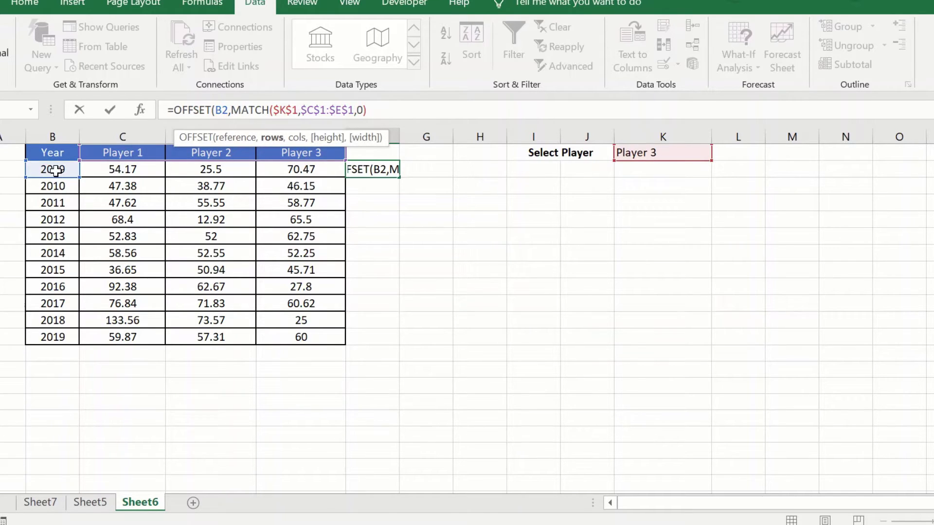
pyautogui.write(',')
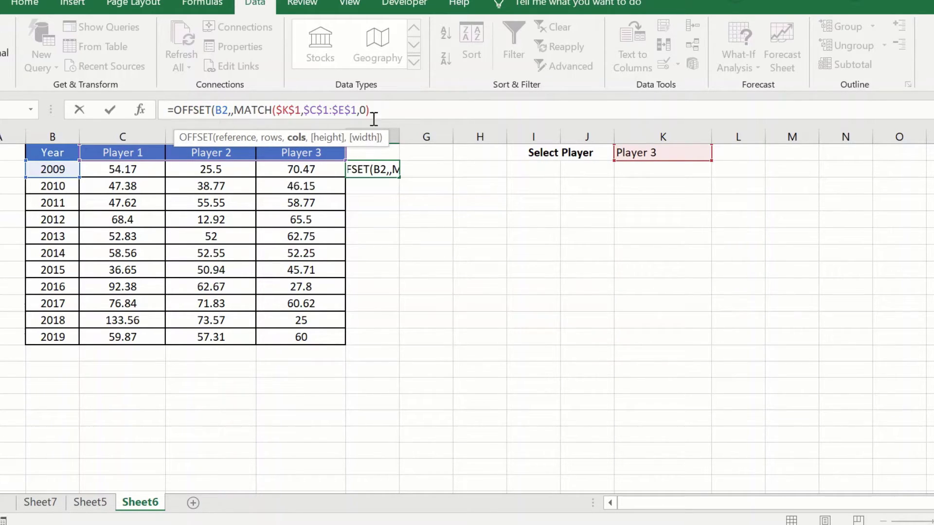
pyautogui.click(392, 109)
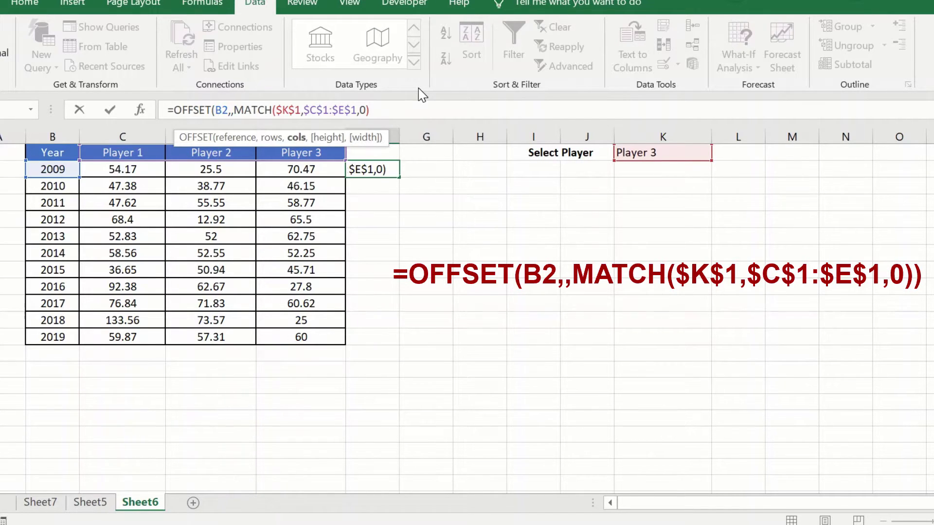
pyautogui.press('End')
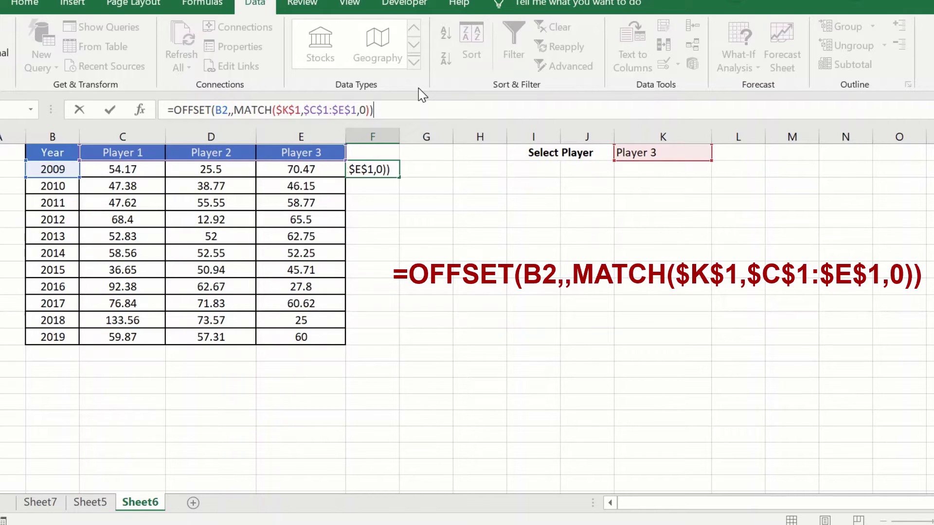
pyautogui.press('Return')
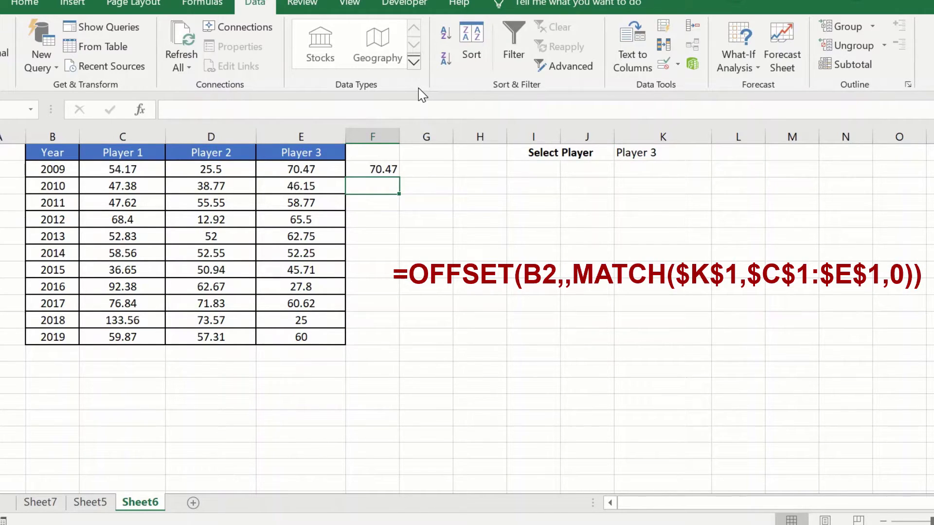
# Step: Set K1 to Player 1 and fill F2's OFFSET formula down to F12
pyautogui.click(658, 153)
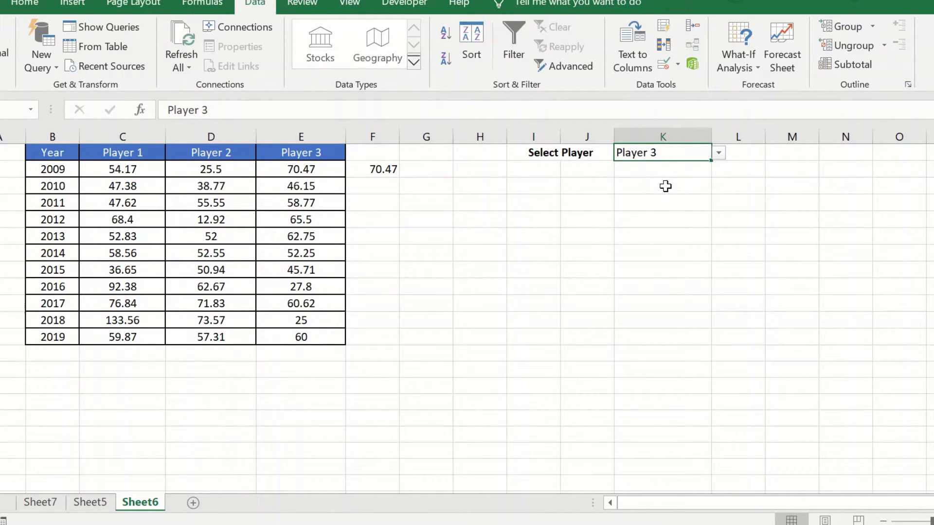
pyautogui.click(376, 170)
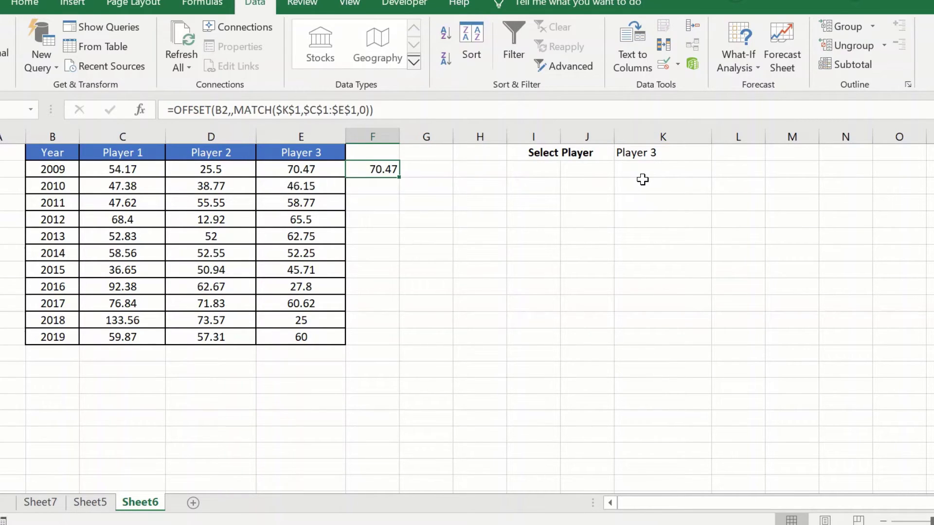
pyautogui.click(679, 152)
pyautogui.click(718, 154)
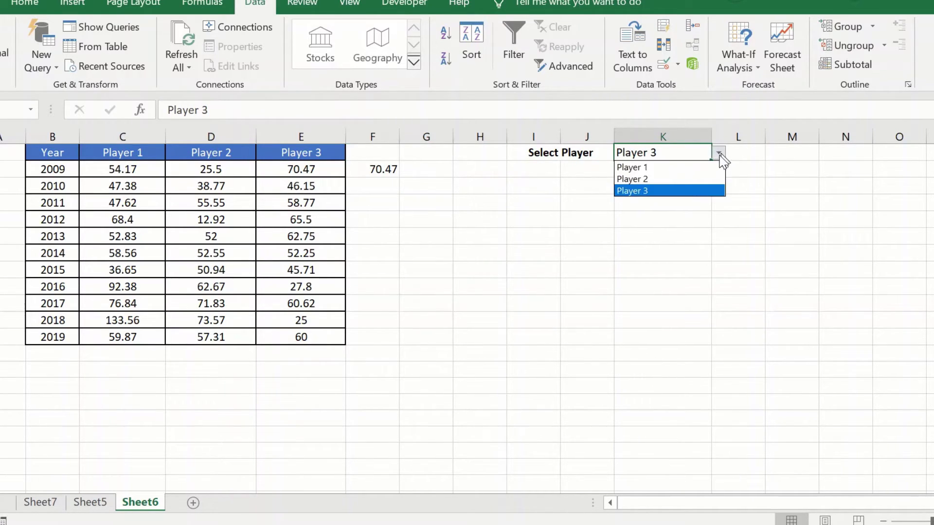
pyautogui.click(678, 168)
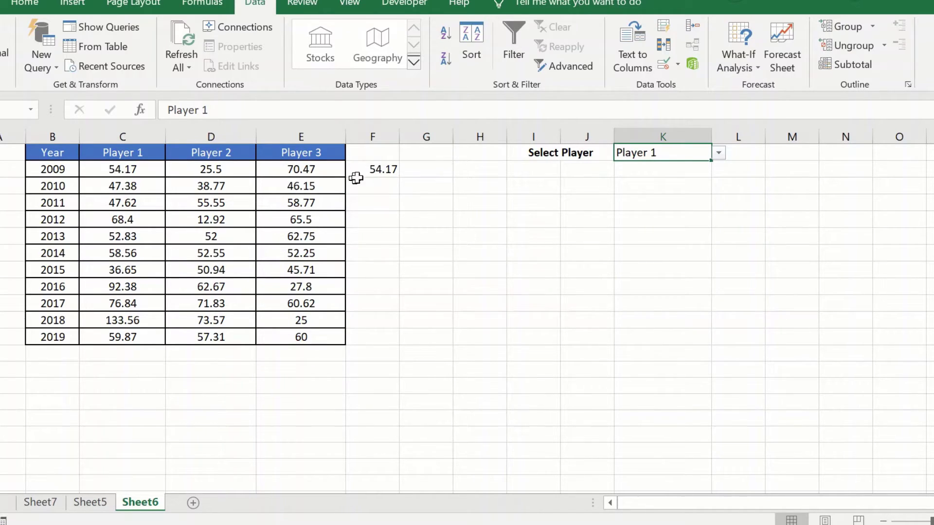
pyautogui.click(373, 169)
pyautogui.moveTo(399, 179); pyautogui.dragTo(398, 341)
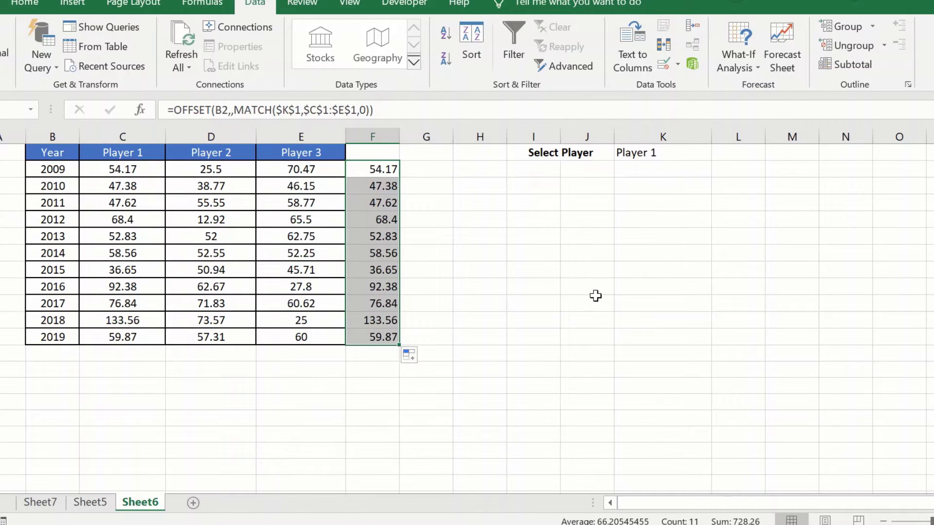
# Step: Switch K1 to Player 2 so the helper column shows 25.5 through 57.31
pyautogui.click(672, 152)
pyautogui.click(724, 158)
pyautogui.click(691, 157)
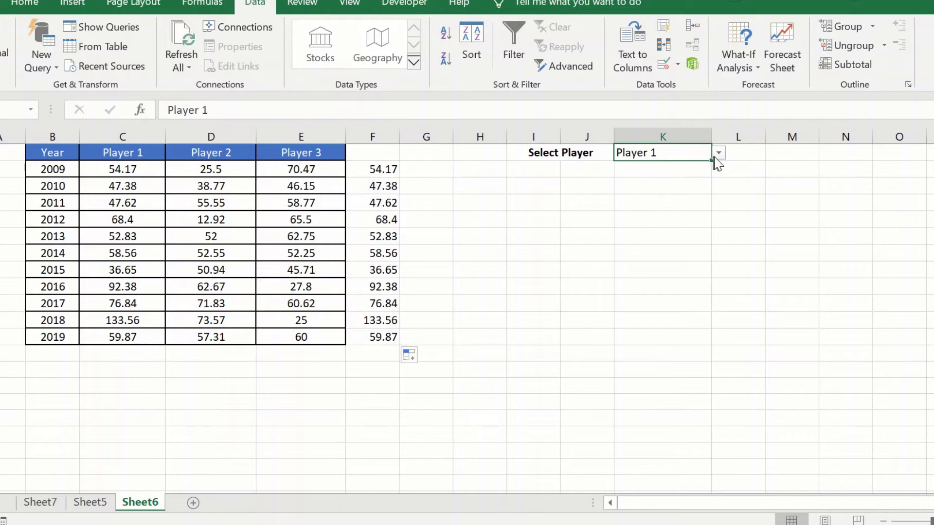
pyautogui.click(718, 154)
pyautogui.click(677, 177)
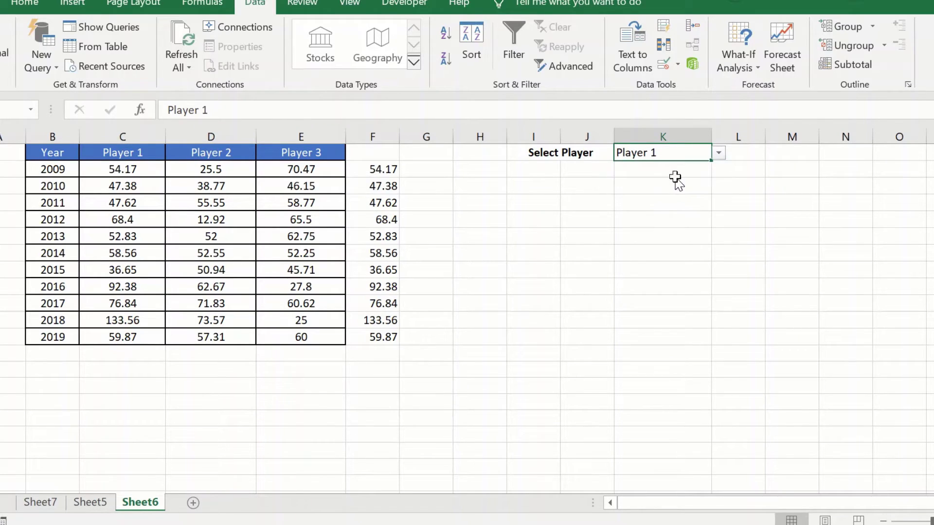
pyautogui.click(550, 262)
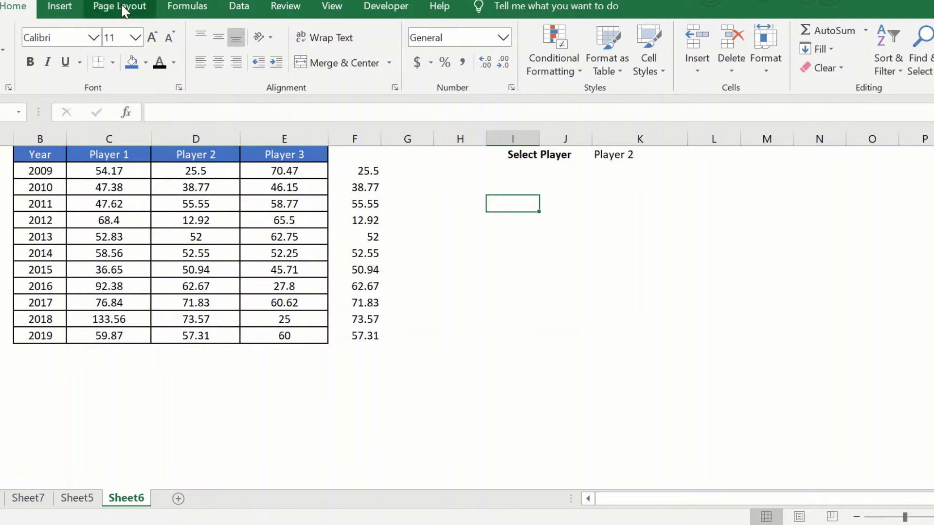
# Step: Insert a blank 2-D Clustered Column chart and move it right of the table
pyautogui.click(59, 6)
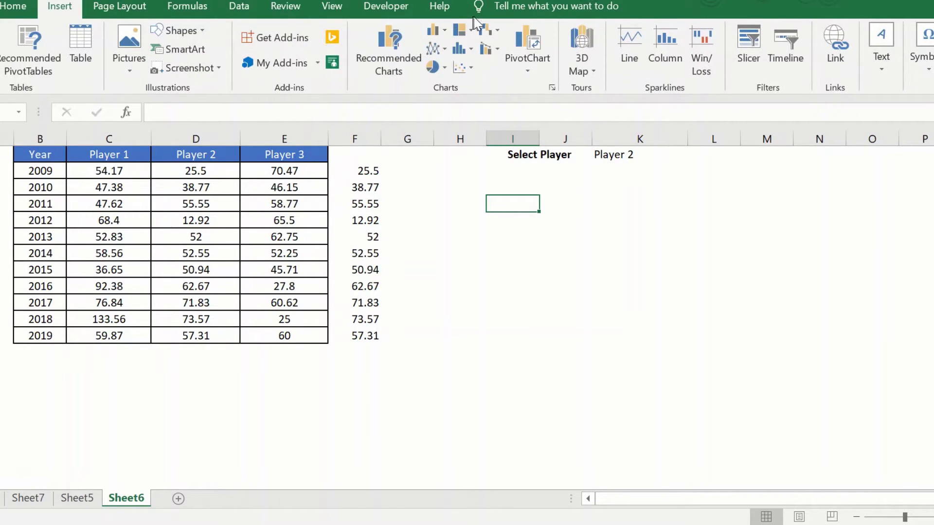
pyautogui.click(429, 31)
pyautogui.click(447, 83)
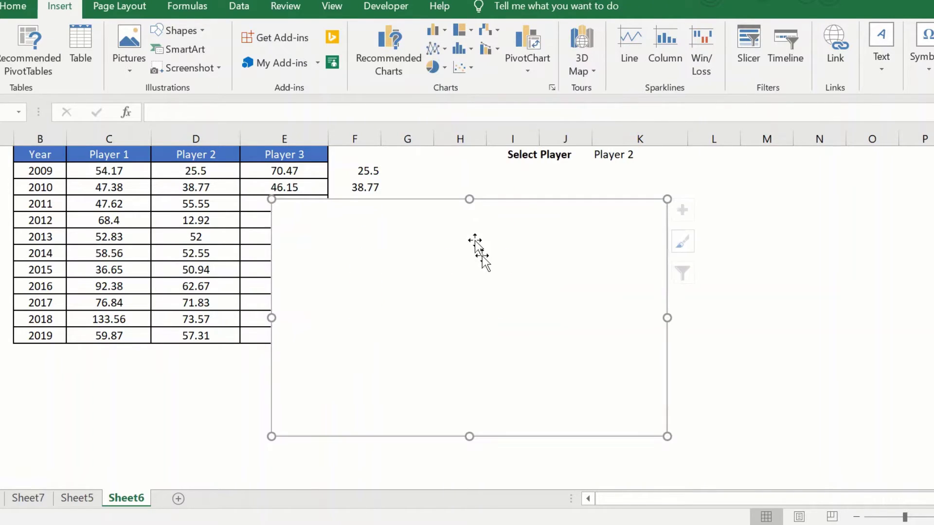
pyautogui.moveTo(430, 201); pyautogui.dragTo(580, 168)
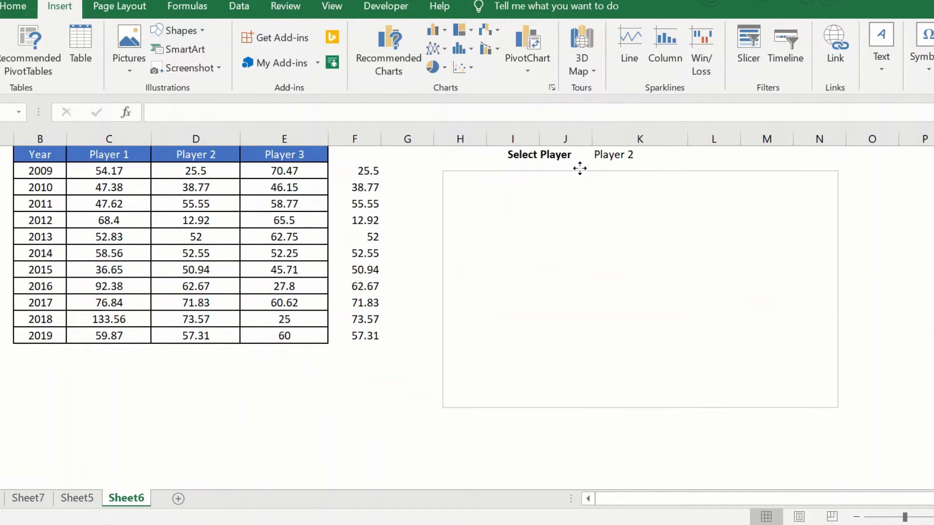
# Step: Set the chart's data range to helper cells F2:F12 and delete its title
pyautogui.rightClick(572, 233)
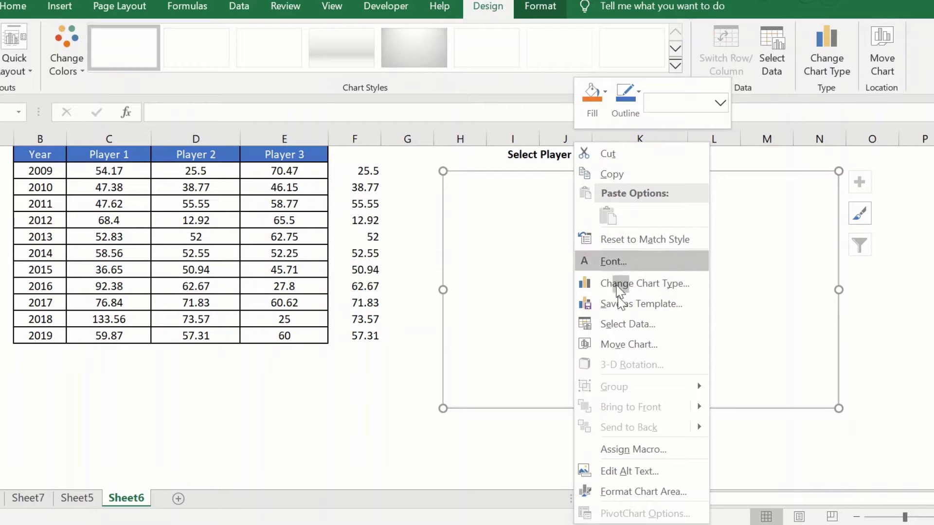
pyautogui.click(623, 325)
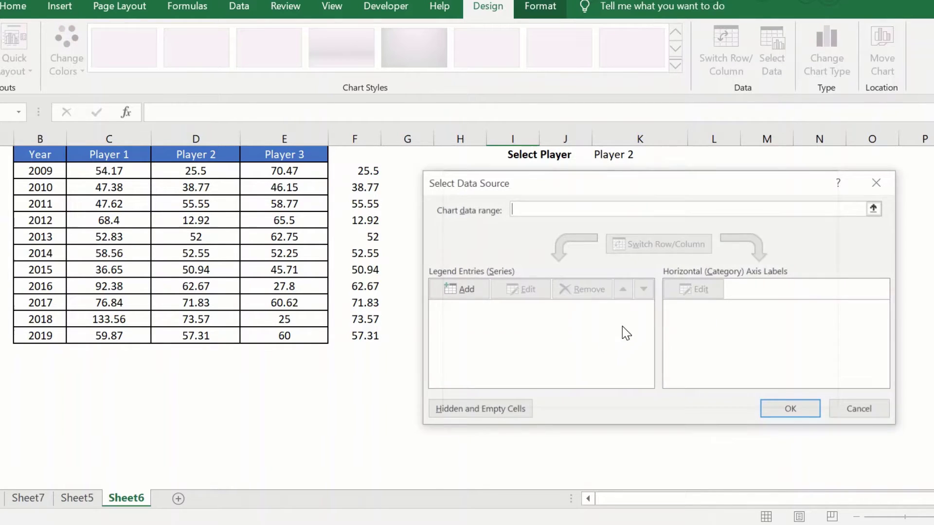
pyautogui.click(877, 208)
pyautogui.moveTo(366, 171); pyautogui.dragTo(365, 342)
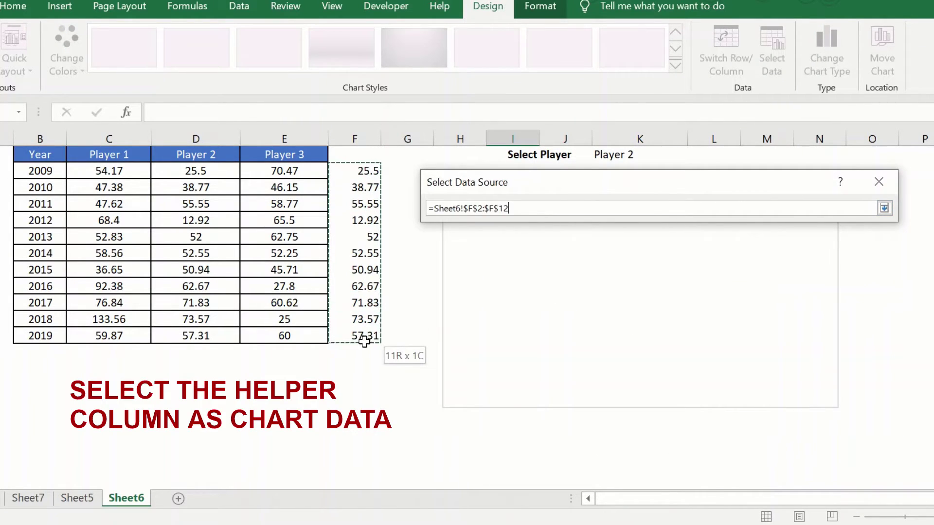
pyautogui.click(884, 208)
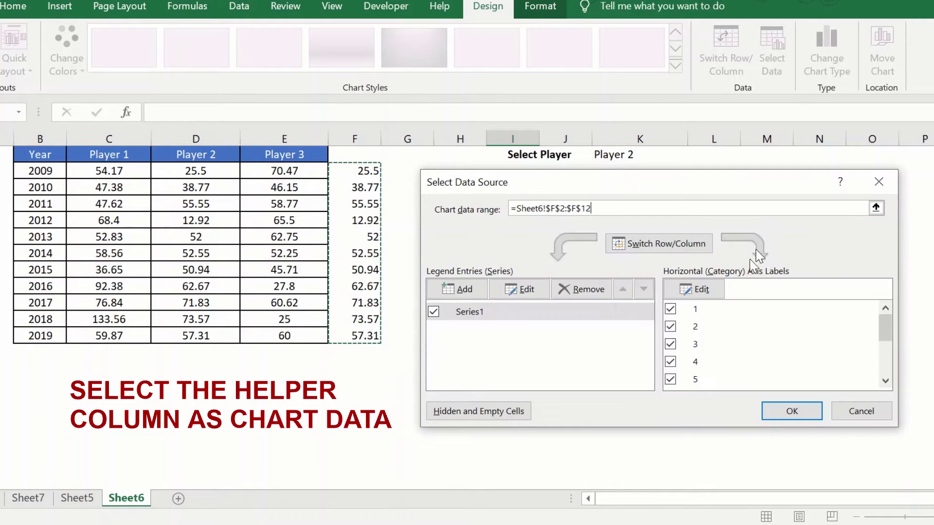
pyautogui.click(792, 411)
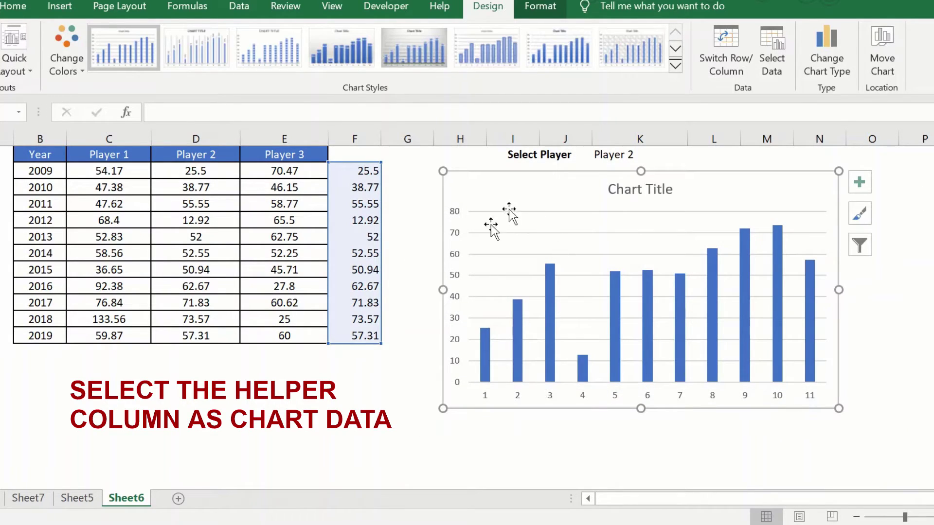
pyautogui.click(667, 192)
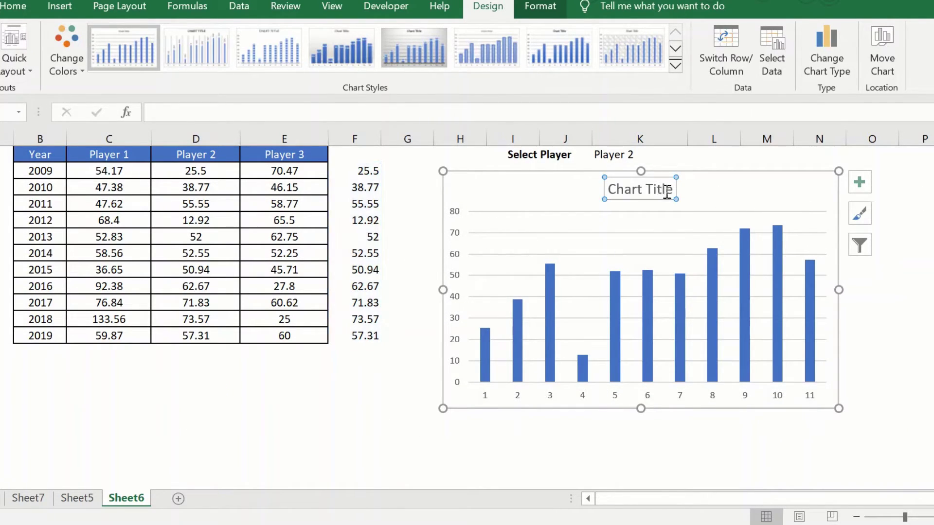
pyautogui.press('Delete')
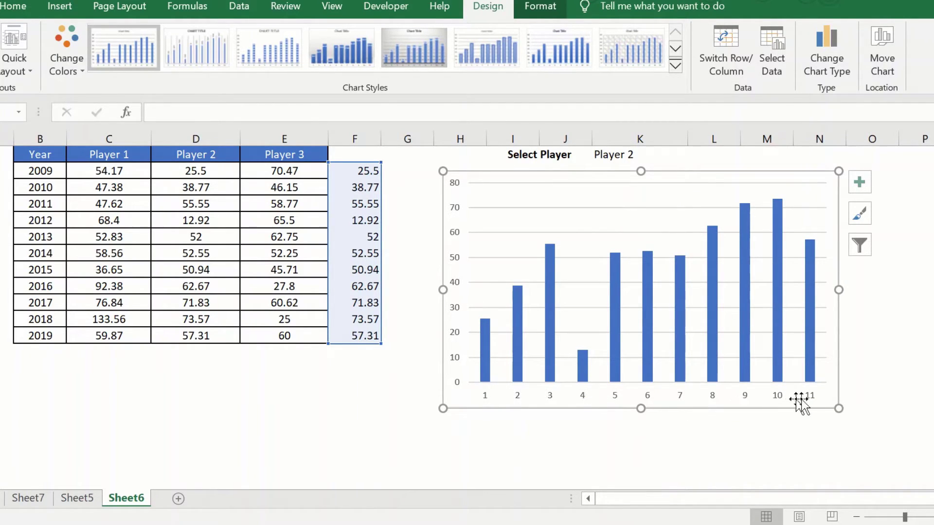
# Step: Use the Year values in B2:B12 (2009–2019) as the chart's horizontal axis labels
pyautogui.rightClick(518, 199)
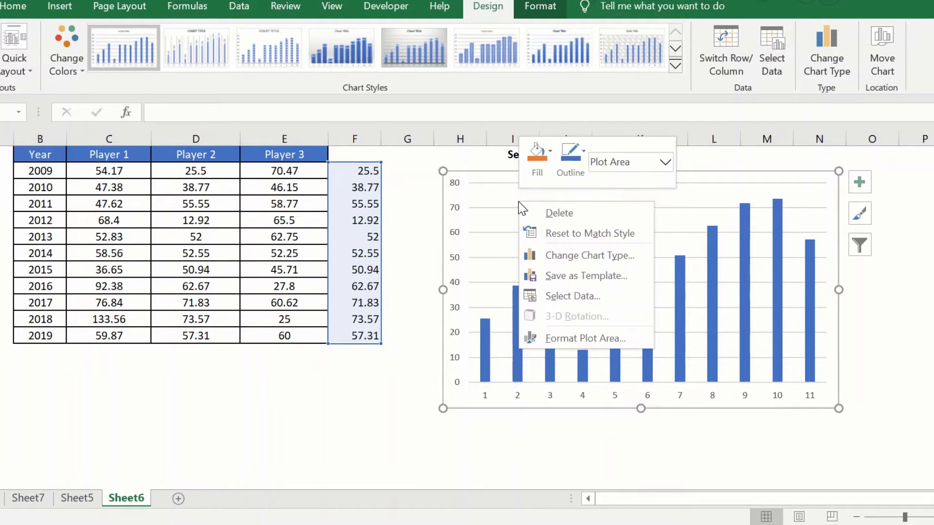
pyautogui.click(572, 294)
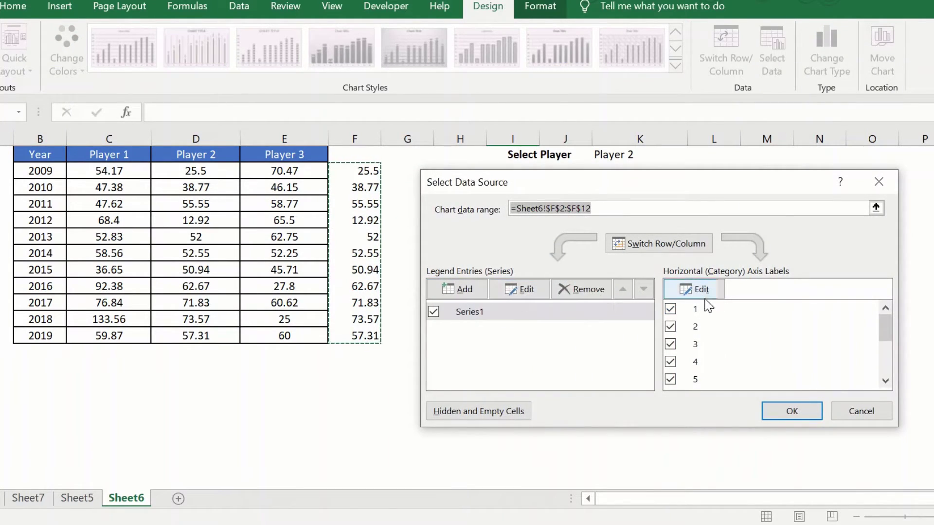
pyautogui.click(699, 291)
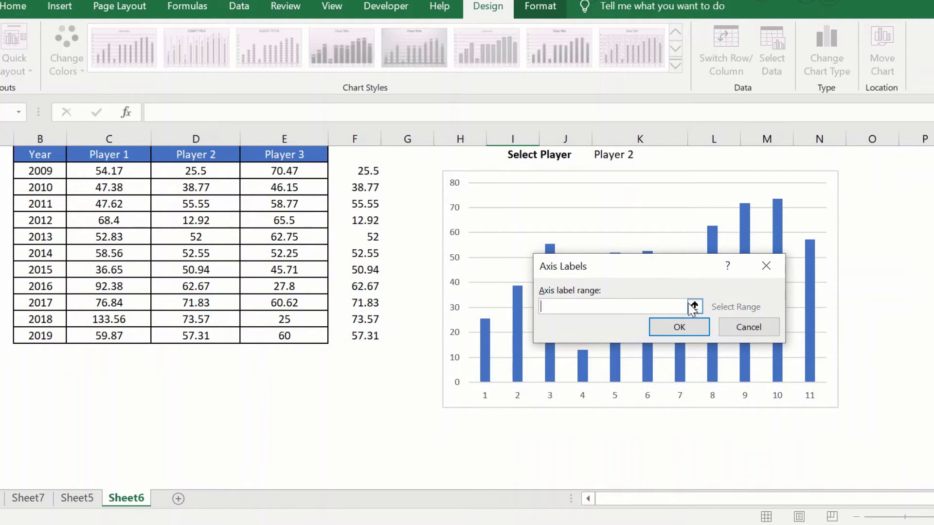
pyautogui.click(695, 306)
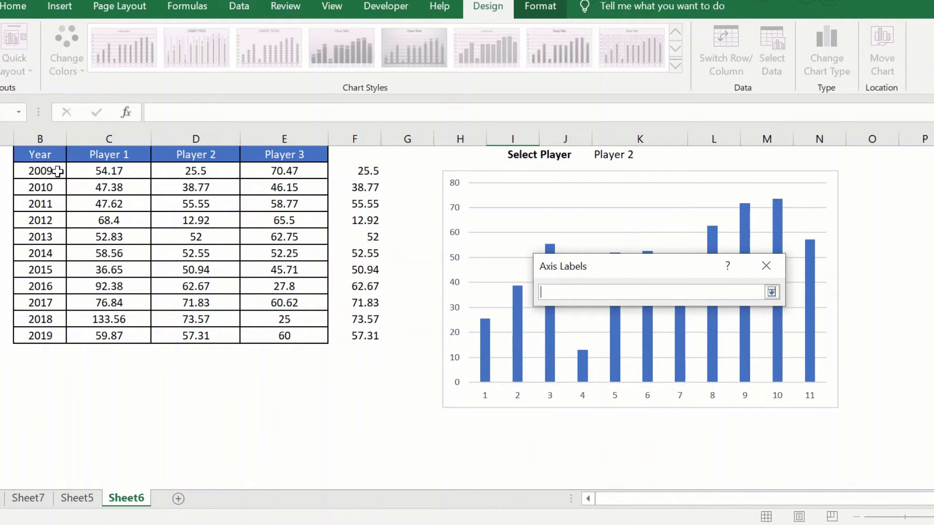
pyautogui.moveTo(58, 171); pyautogui.dragTo(66, 336)
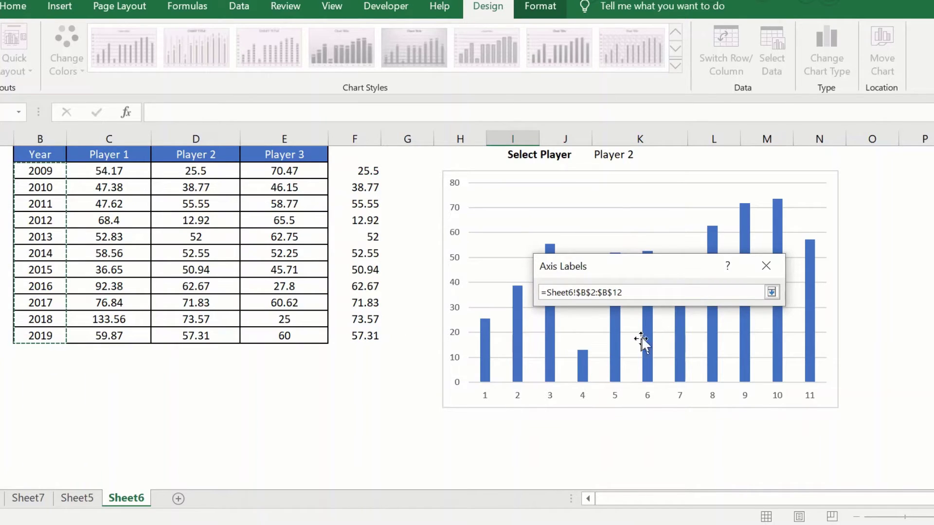
pyautogui.click(773, 292)
pyautogui.click(681, 328)
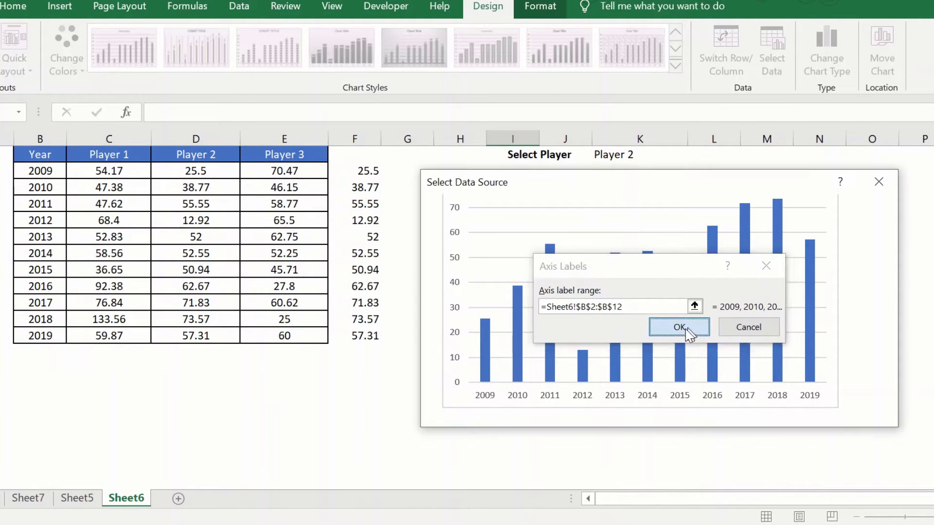
pyautogui.click(793, 411)
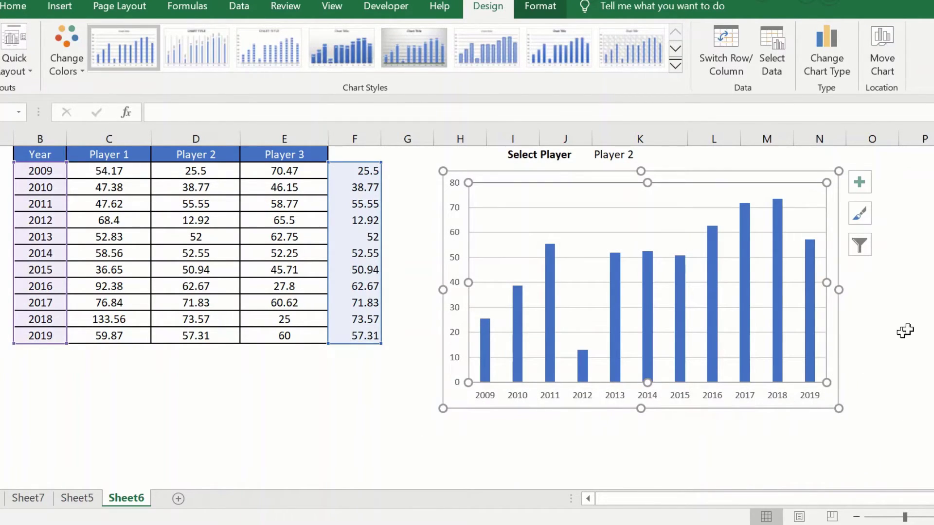
pyautogui.press('Escape')
# Step: Pick Player 1, then Player 2, in the Select Player drop-down so the chart shows Player 2's scores
pyautogui.click(676, 152)
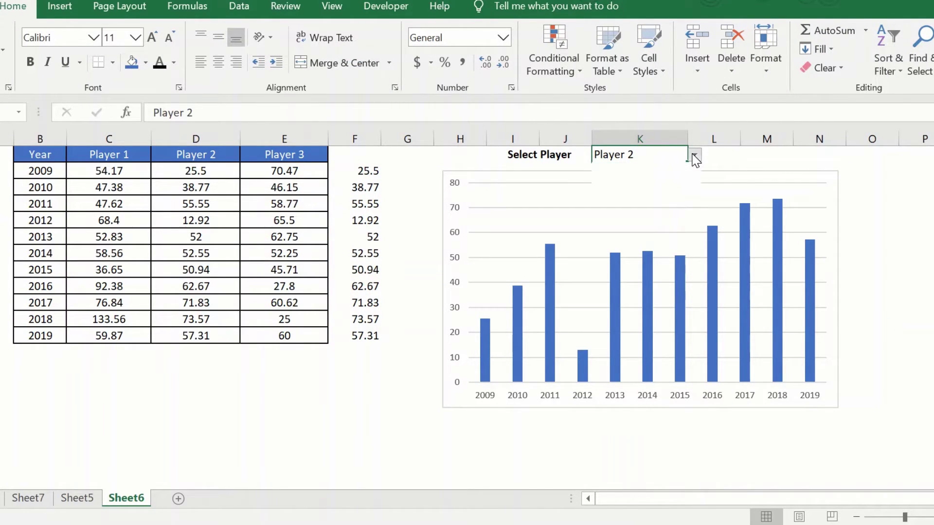
pyautogui.click(694, 156)
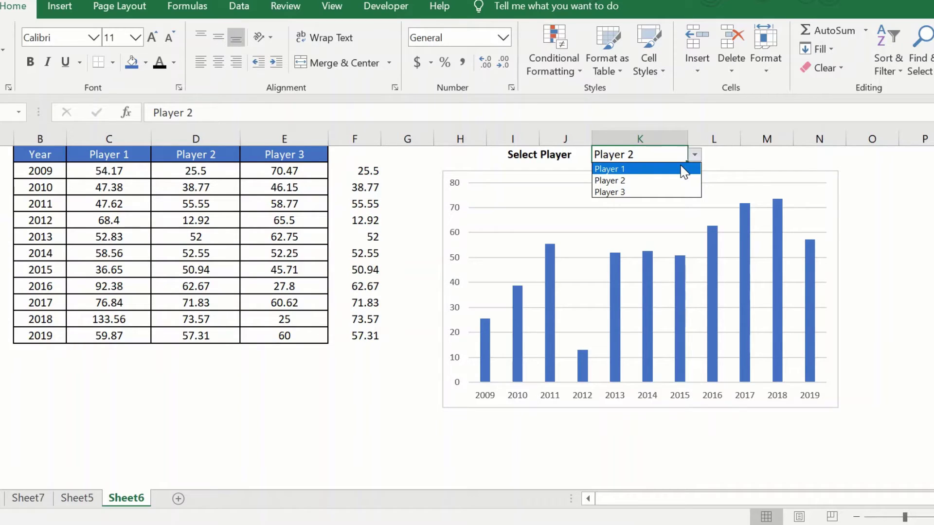
pyautogui.click(684, 170)
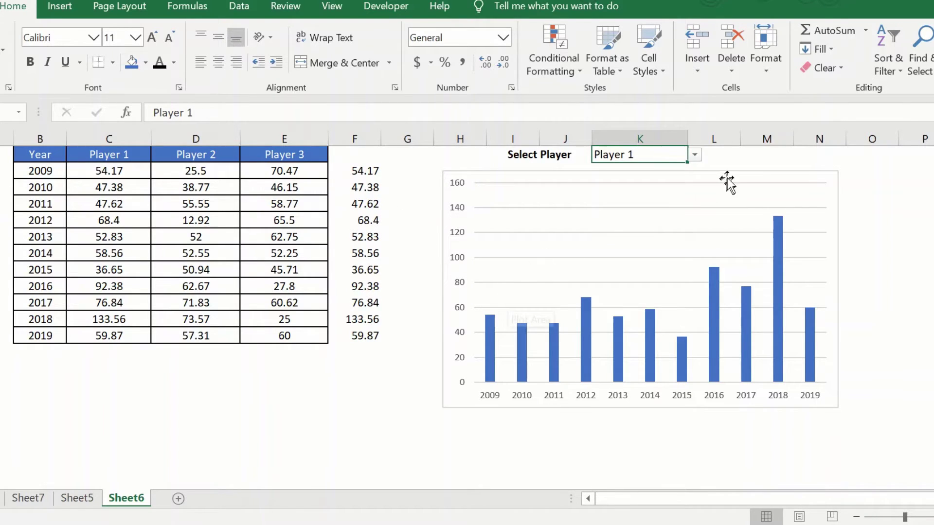
pyautogui.click(696, 156)
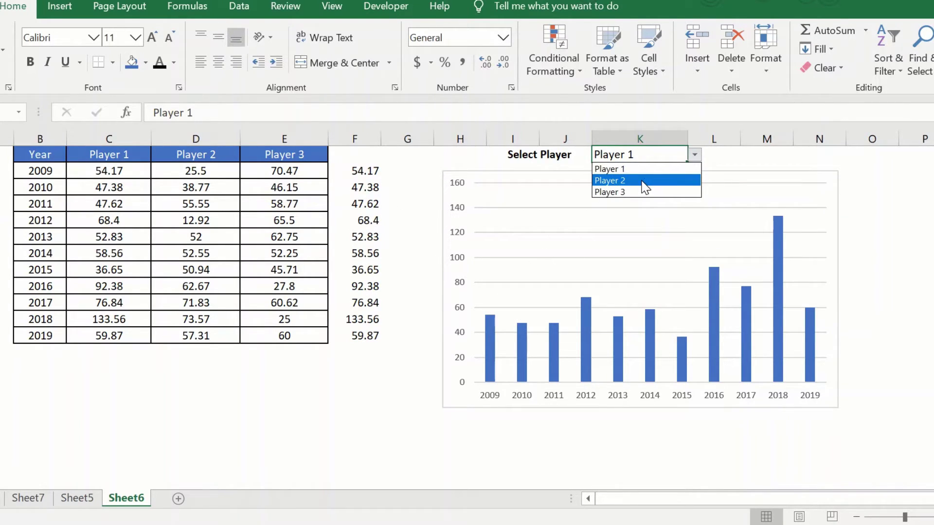
pyautogui.click(647, 180)
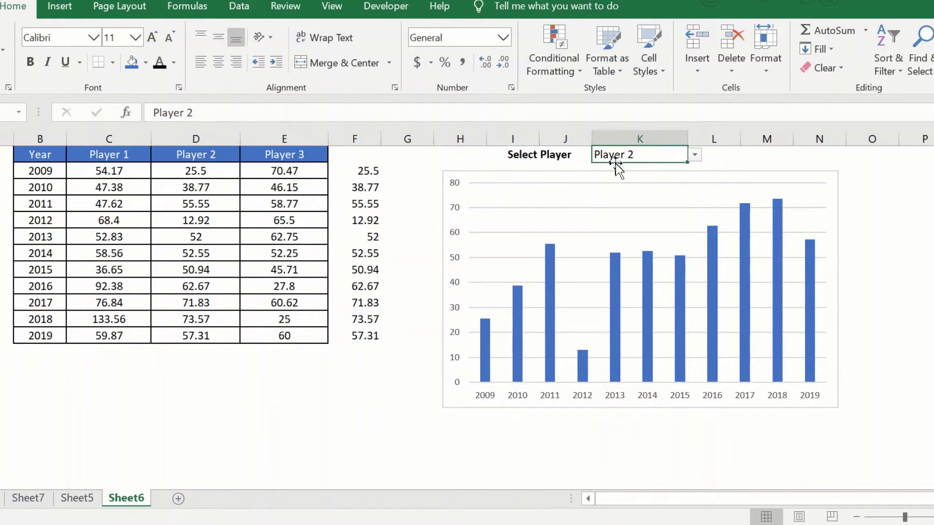
# Step: Set the chart's vertical axis maximum bound to 140
pyautogui.click(457, 233)
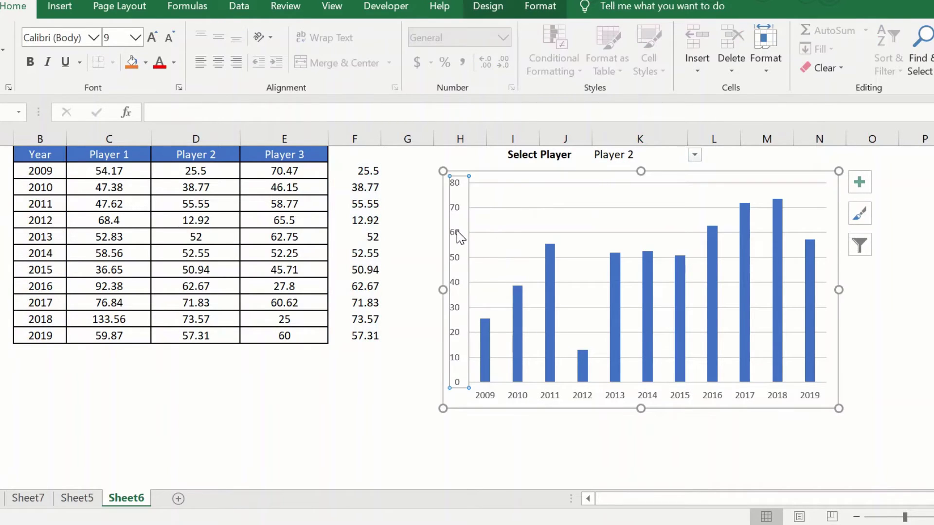
pyautogui.rightClick(457, 233)
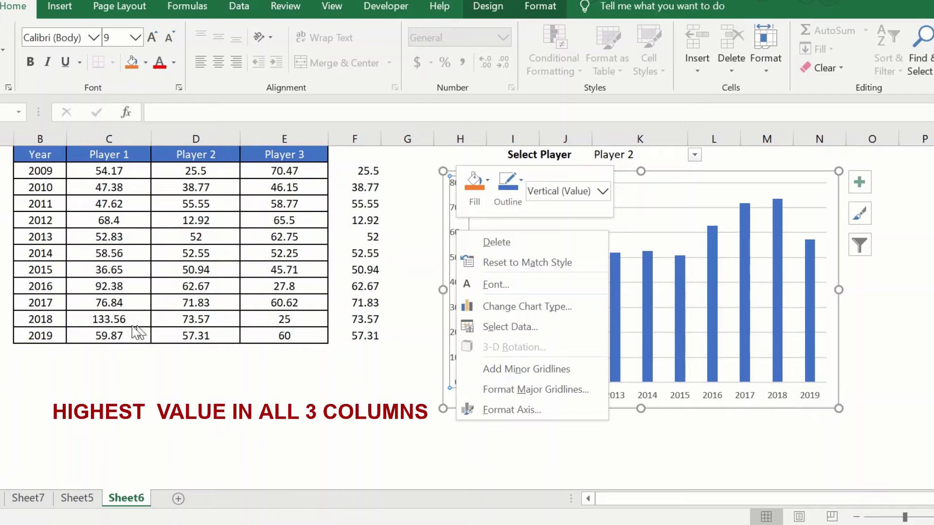
pyautogui.click(518, 409)
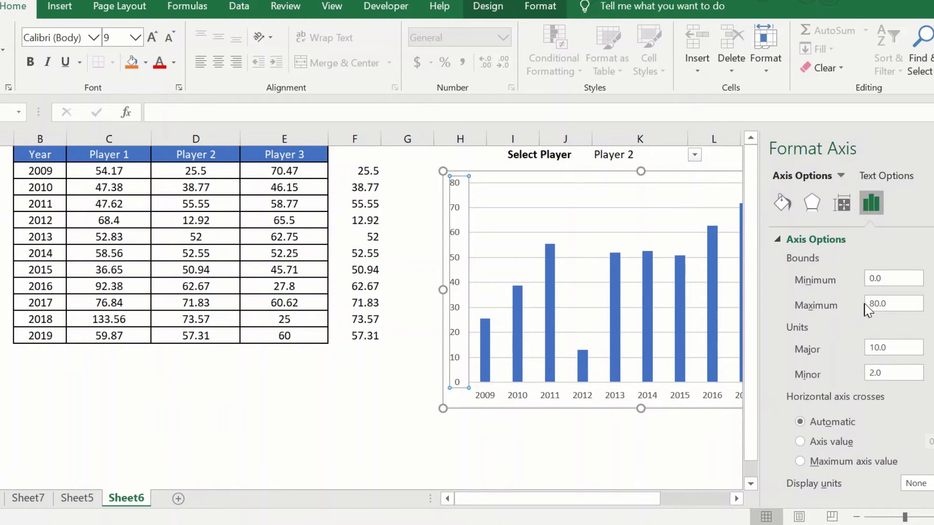
pyautogui.click(872, 304)
pyautogui.write('14')
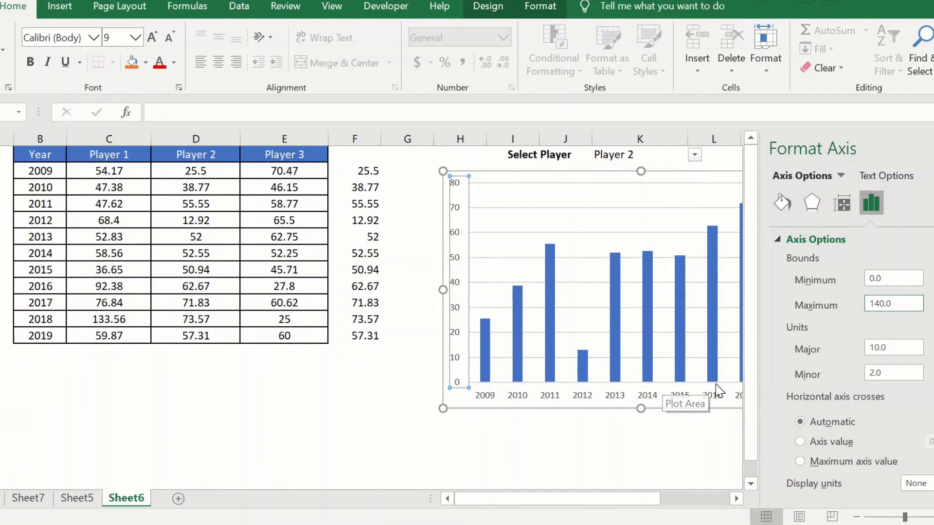
pyautogui.press('Return')
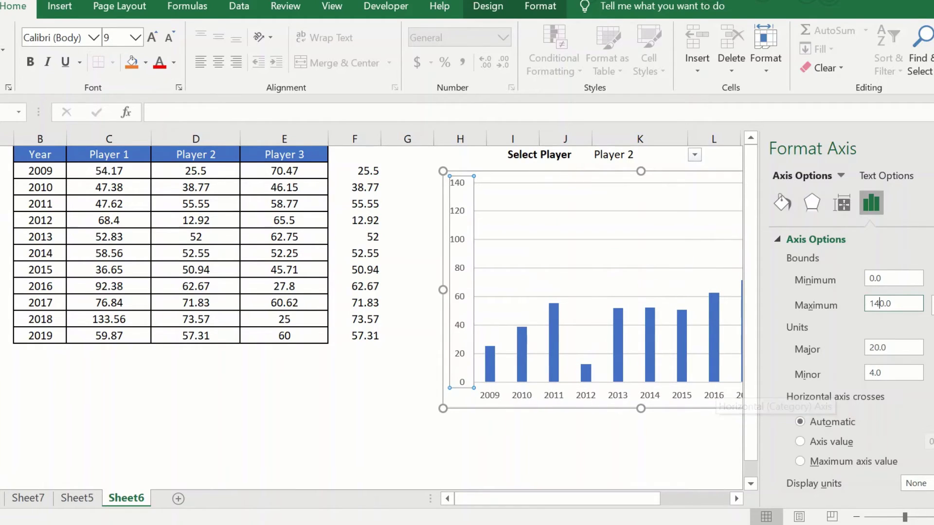
# Step: Close the Format Axis pane and choose Player 1 in the Select Player drop-down
pyautogui.click(919, 153)
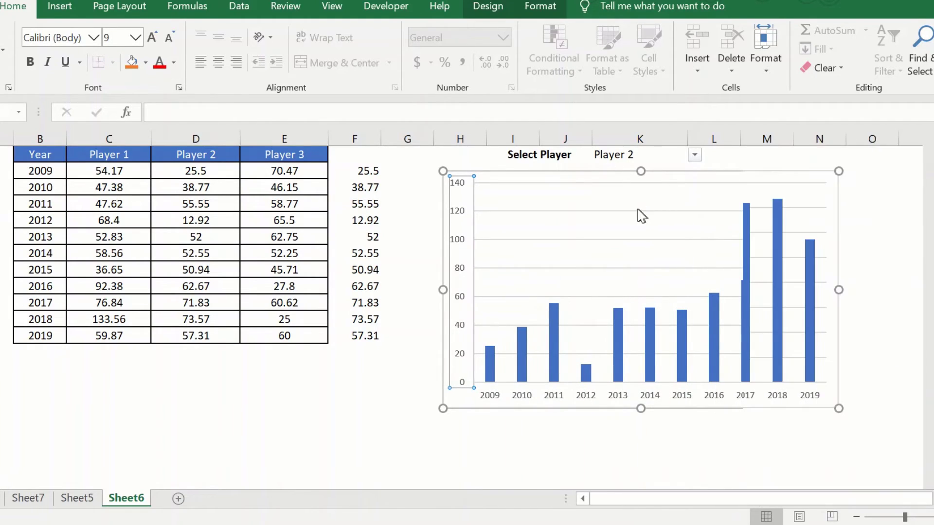
pyautogui.click(694, 155)
pyautogui.click(652, 170)
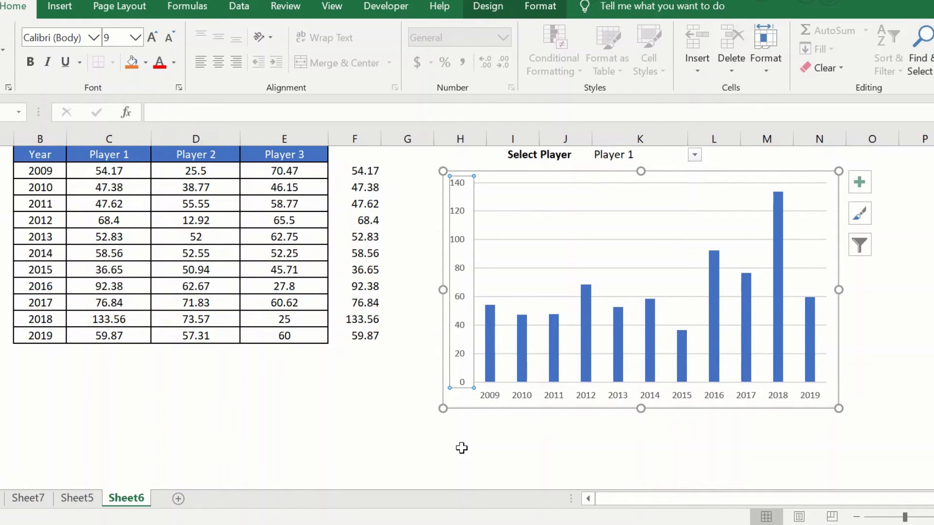
pyautogui.click(360, 417)
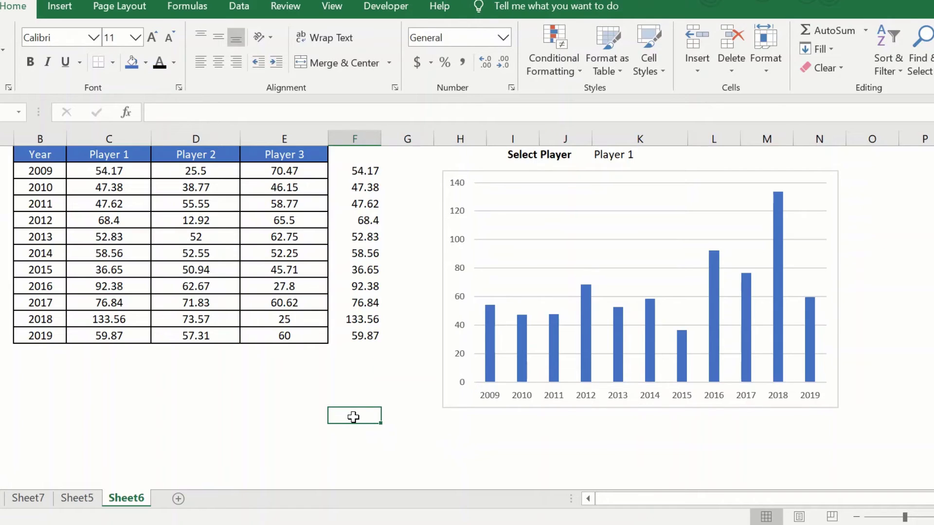
pyautogui.click(85, 499)
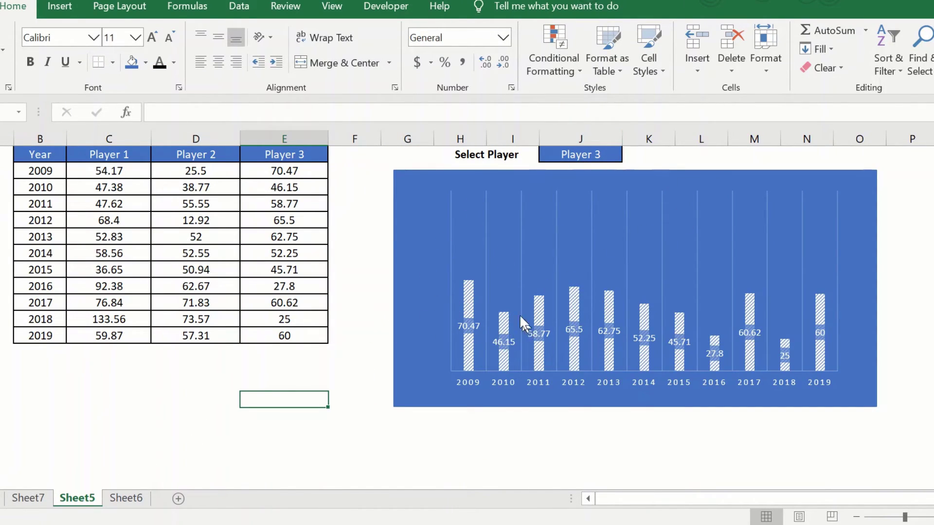
pyautogui.click(143, 499)
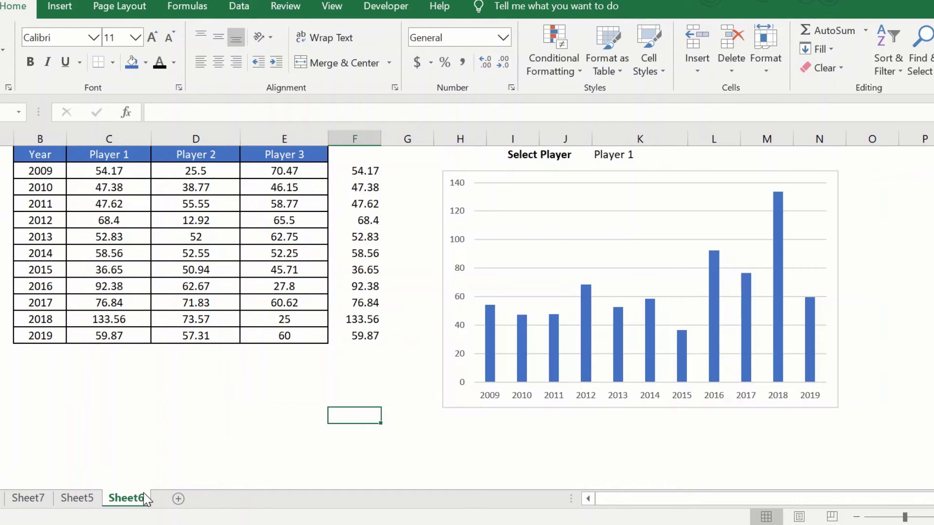
# Step: Give the helper values in F2:F12 a white font so they are hidden
pyautogui.moveTo(375, 173); pyautogui.dragTo(375, 328)
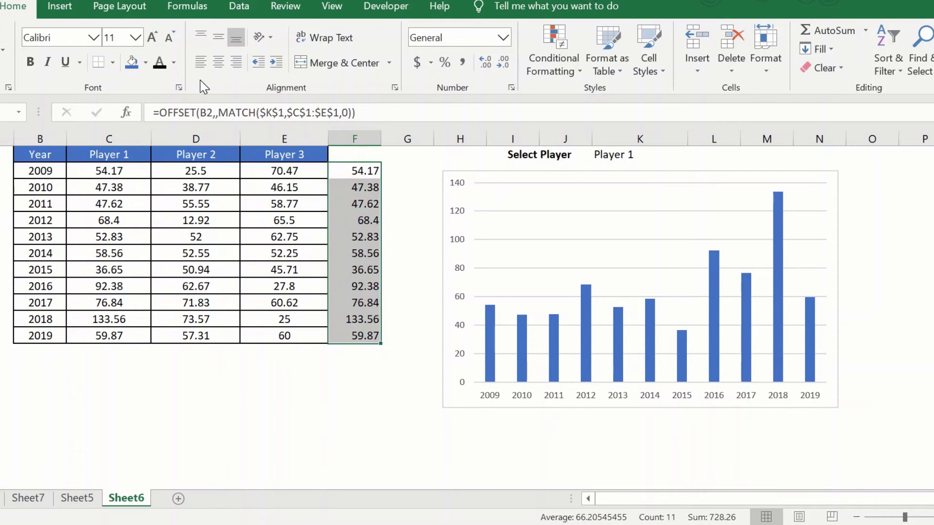
pyautogui.click(174, 63)
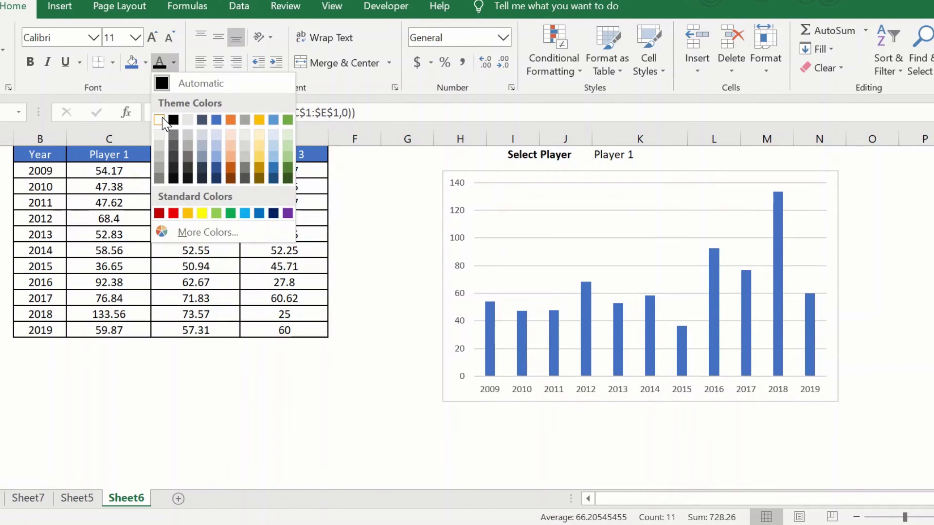
pyautogui.click(162, 118)
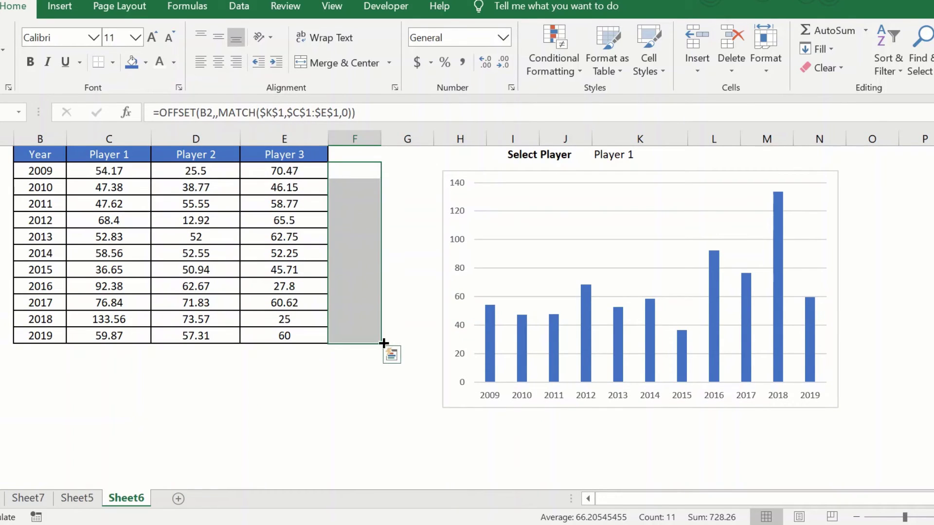
pyautogui.click(398, 233)
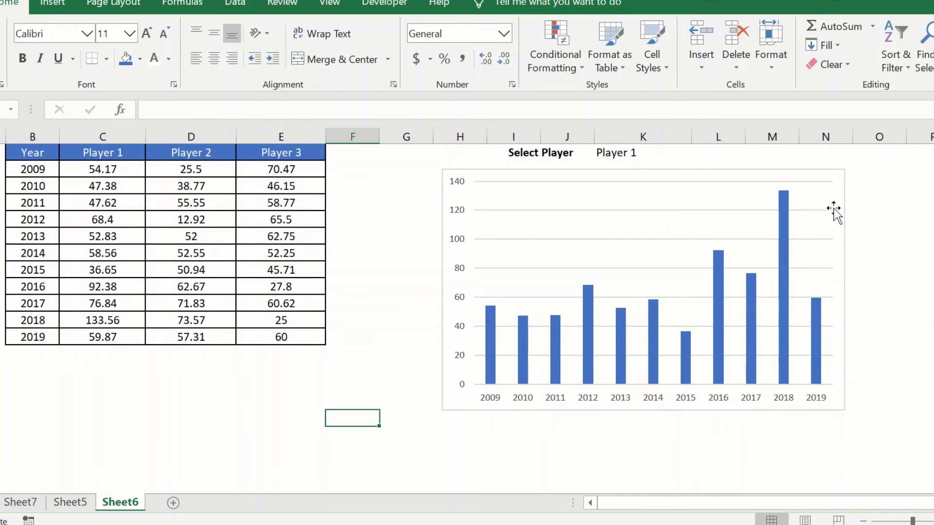
# Step: Apply the blue hatched Chart Style 14 to the column chart
pyautogui.click(812, 172)
pyautogui.click(501, 10)
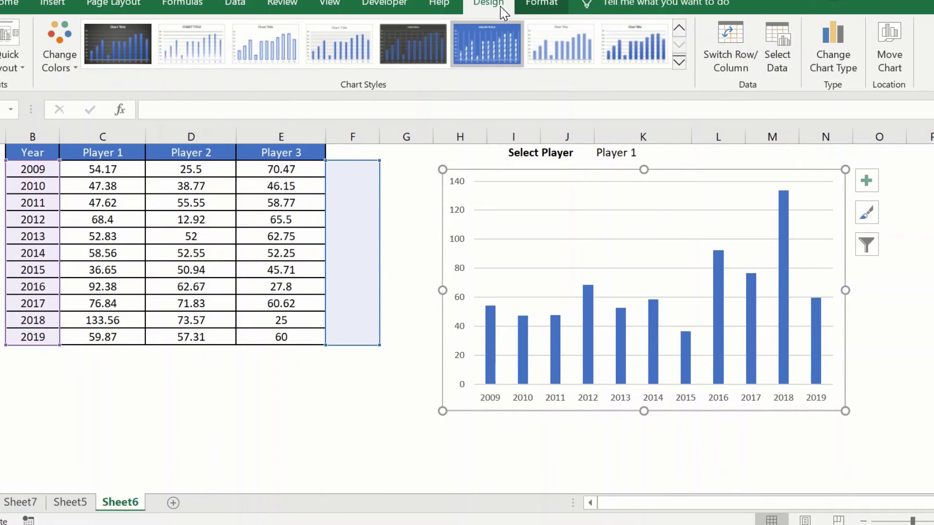
pyautogui.click(679, 70)
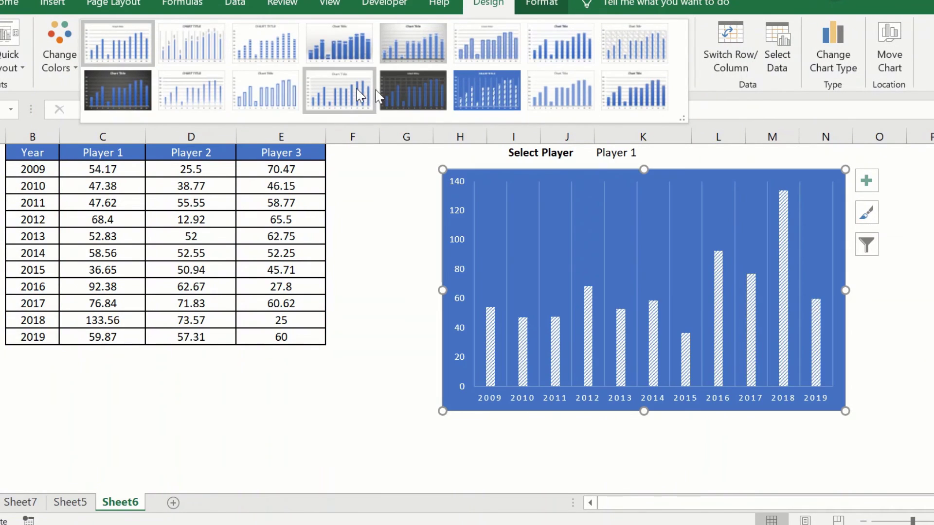
pyautogui.click(488, 96)
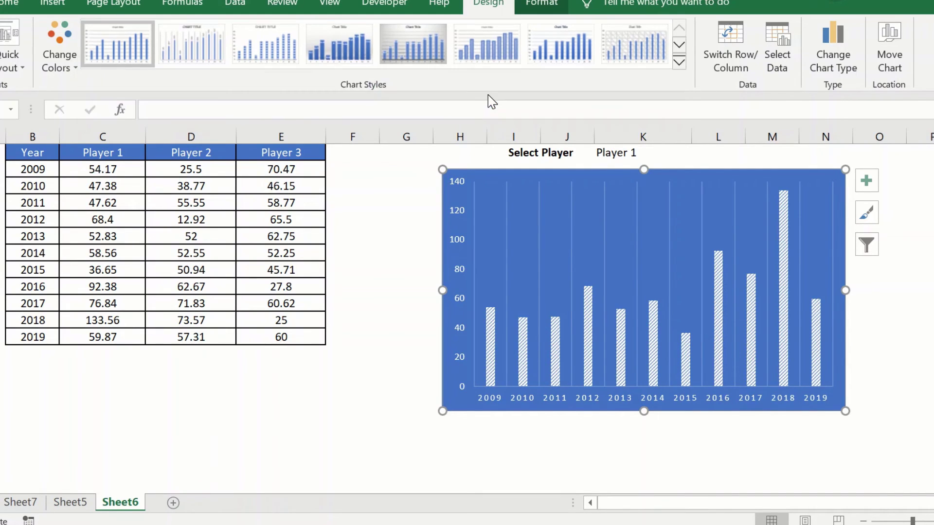
pyautogui.click(892, 334)
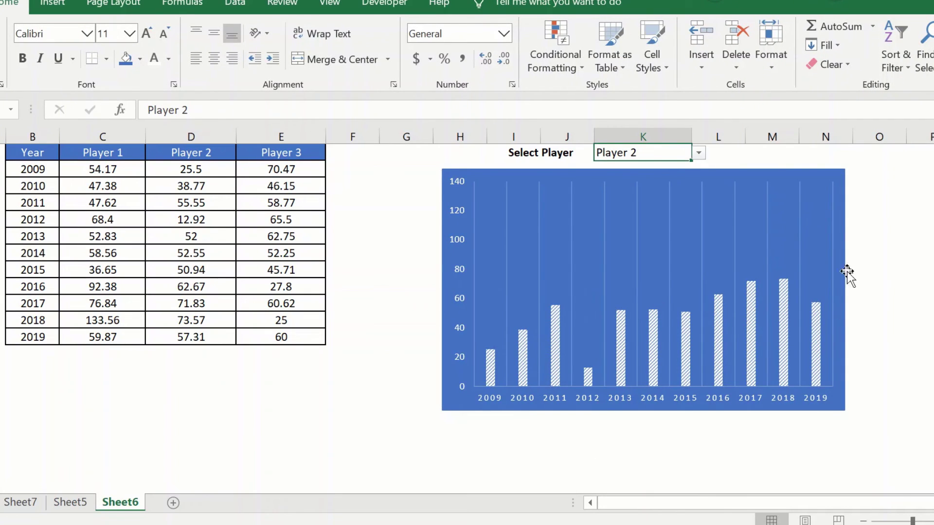
# Step: Choose Player 1 from the Select Player drop-down list
pyautogui.click(699, 155)
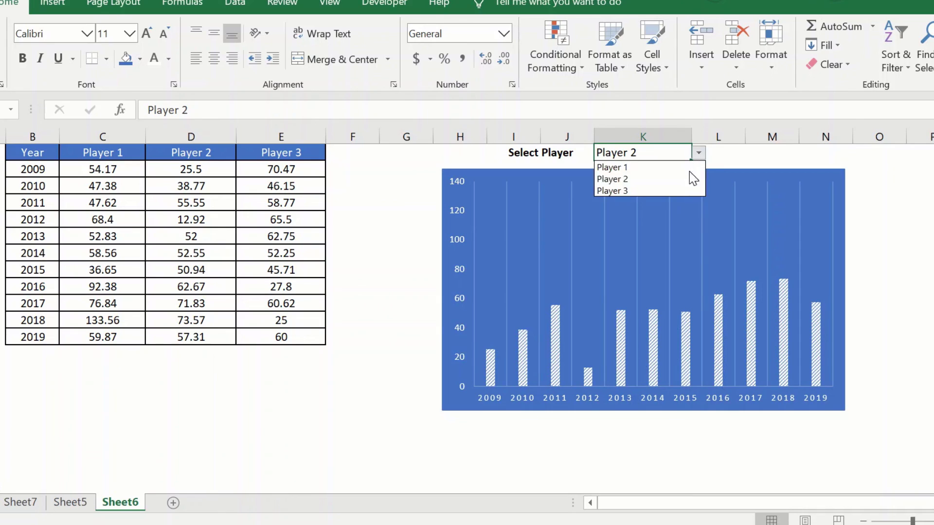
pyautogui.click(683, 168)
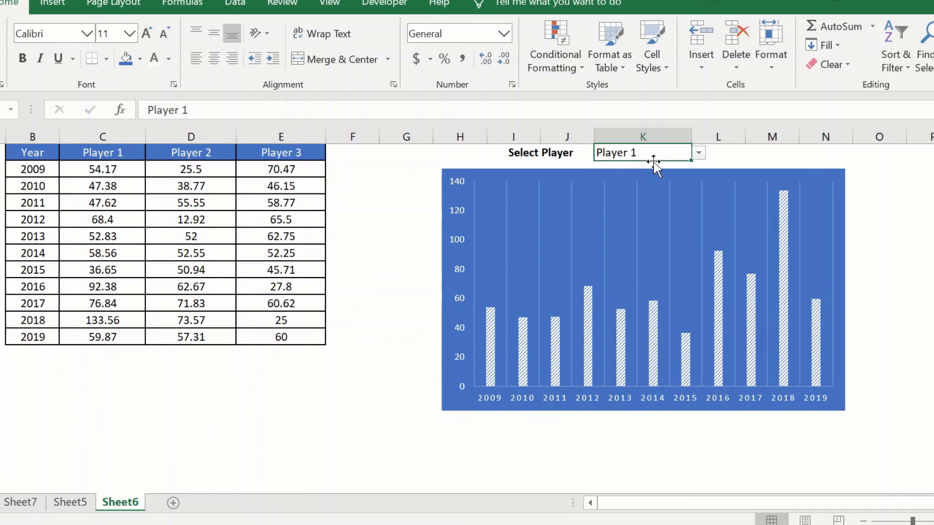